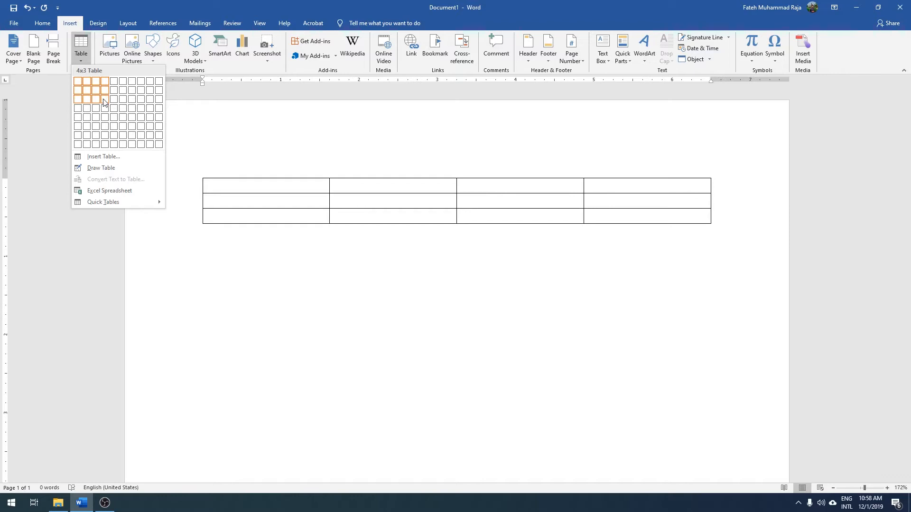
Insert a table with four columns and three rows, and delete the whole table again
{"action": "left_click", "coordinate": [105, 100]}
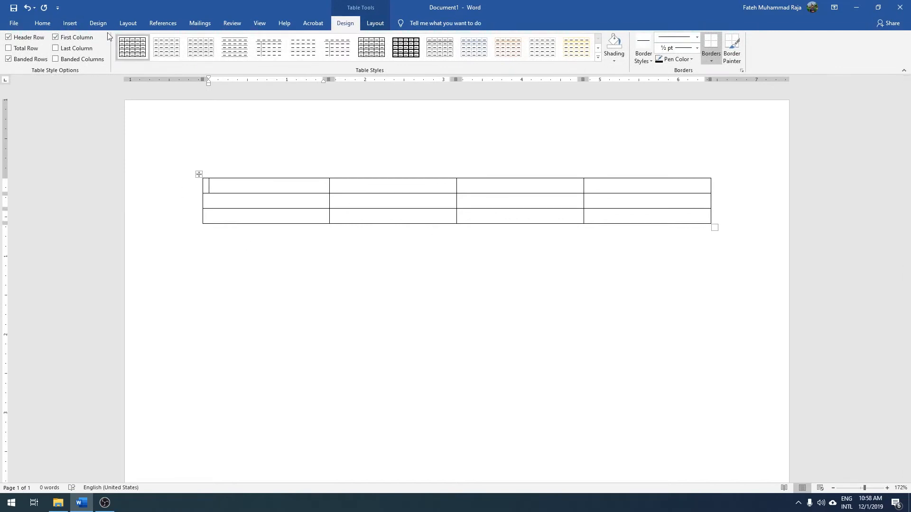
{"action": "left_click", "coordinate": [71, 22]}
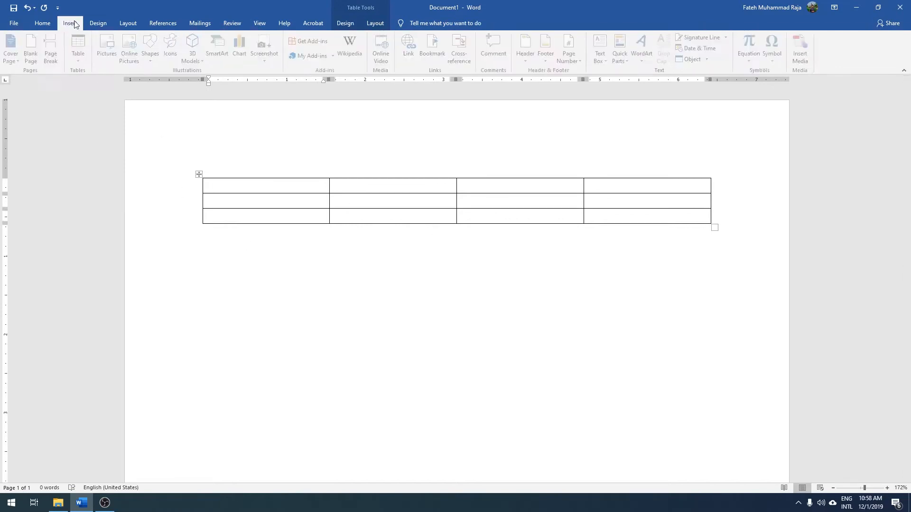
{"action": "left_click", "coordinate": [199, 175]}
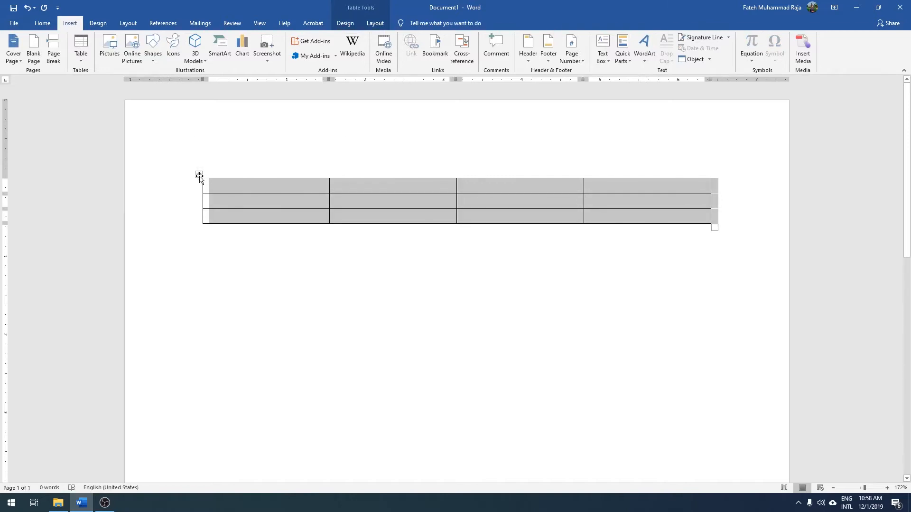
{"action": "right_click", "coordinate": [202, 179]}
{"action": "left_click", "coordinate": [208, 184]}
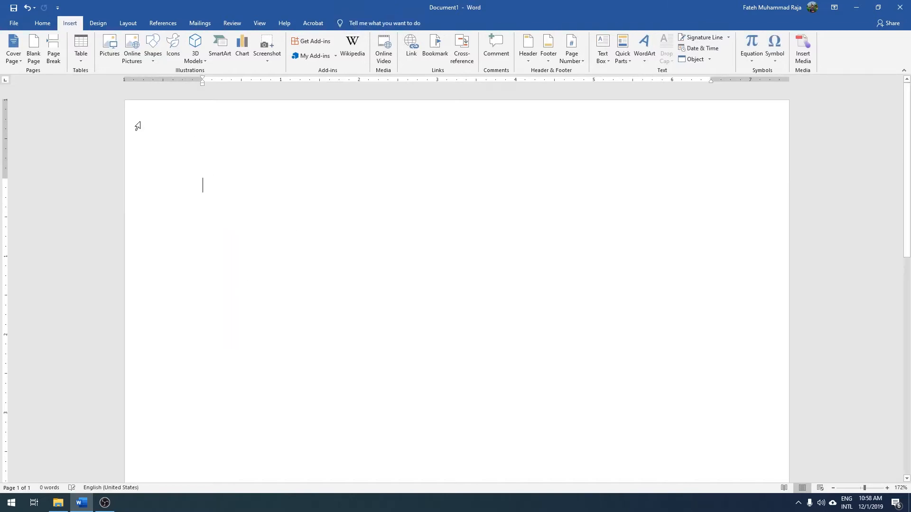
Insert a table with 5 columns and 8 rows using the Insert Table dialog
{"action": "left_click", "coordinate": [81, 58]}
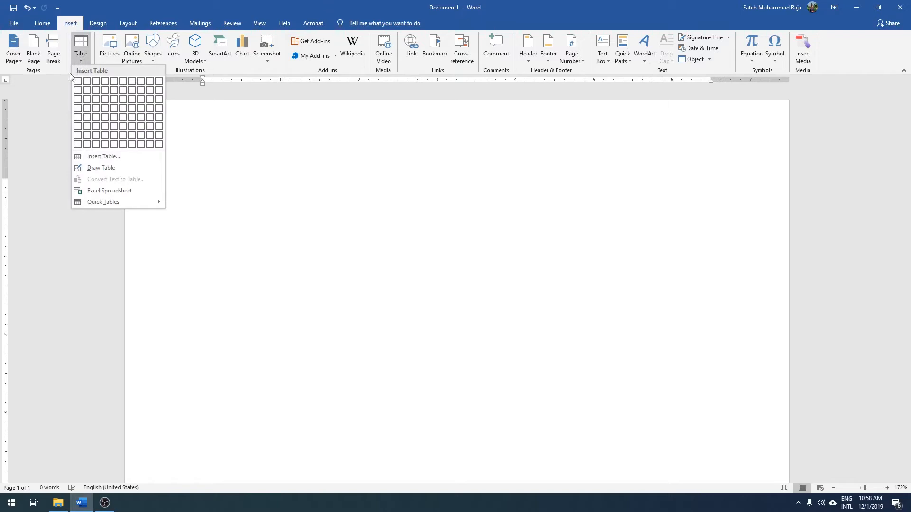
{"action": "left_click", "coordinate": [115, 157]}
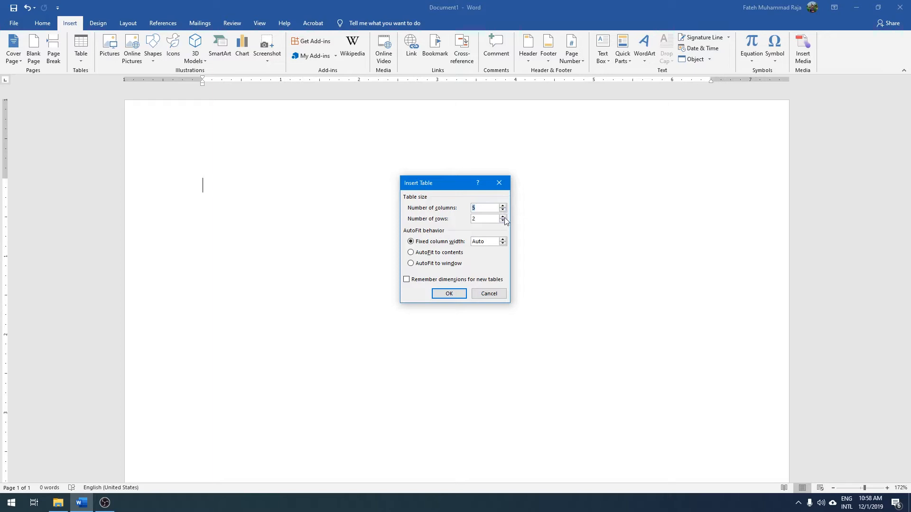
{"action": "triple_click", "coordinate": [505, 216]}
{"action": "left_click", "coordinate": [448, 295]}
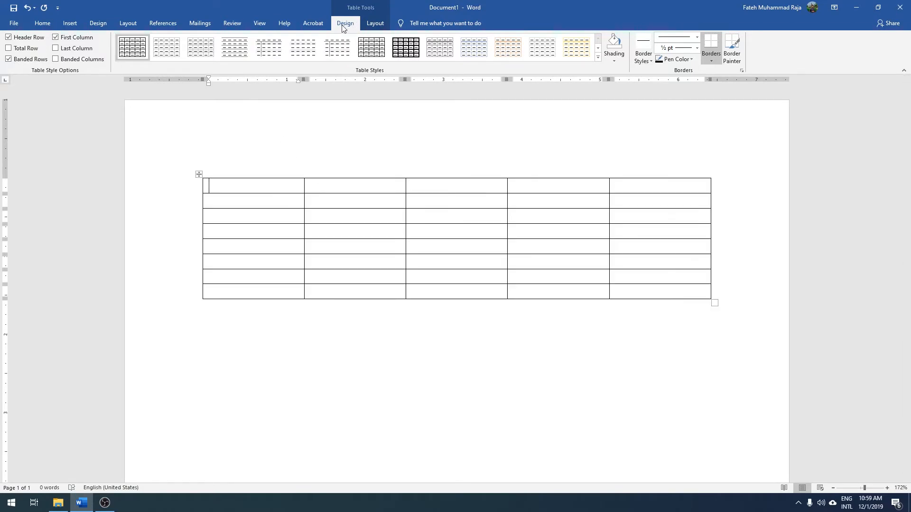
Number the cells of the table's first row 1 to 5 from left to right
{"action": "left_click", "coordinate": [375, 24]}
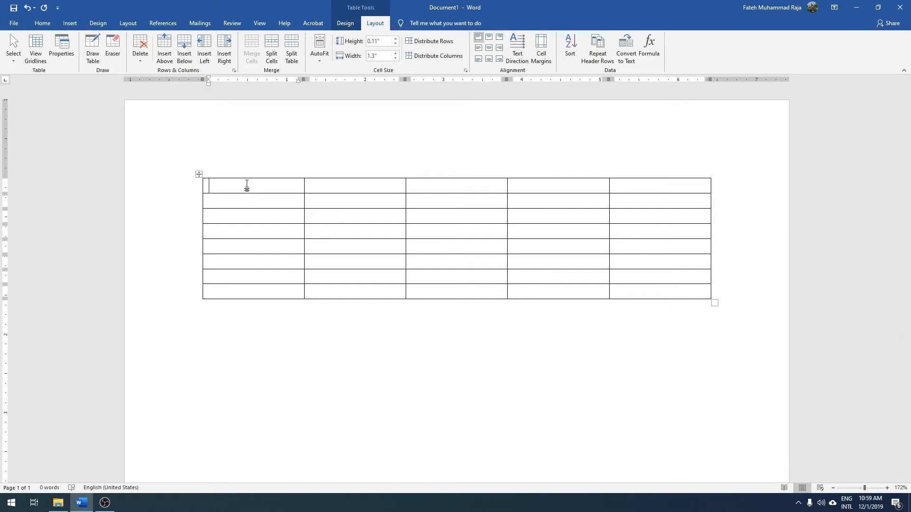
{"action": "type", "text": "1"}
{"action": "key", "text": "Tab"}
{"action": "type", "text": "2"}
{"action": "key", "text": "Tab"}
{"action": "type", "text": "3"}
{"action": "key", "text": "Tab"}
{"action": "type", "text": "4"}
{"action": "key", "text": "Tab"}
{"action": "type", "text": "5"}
{"action": "key", "text": "Tab"}
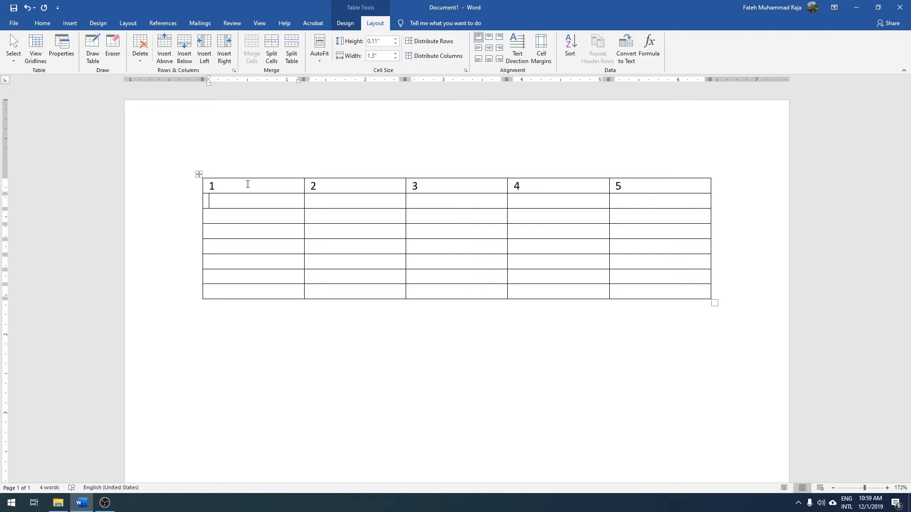
Number the remaining cells of the first column 2 to 8 from the second row down
{"action": "type", "text": "2"}
{"action": "key", "text": "Down"}
{"action": "type", "text": "3"}
{"action": "key", "text": "Down"}
{"action": "type", "text": "4 "}
{"action": "type", "text": "5"}
{"action": "key", "text": "Down"}
{"action": "type", "text": "6"}
{"action": "key", "text": "Down"}
{"action": "type", "text": "7"}
{"action": "key", "text": "Down"}
{"action": "type", "text": "8"}
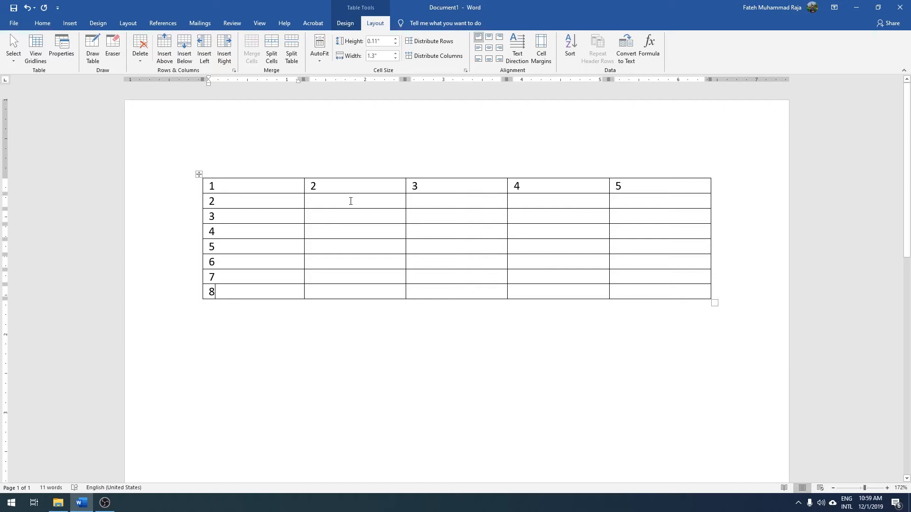
Insert a blank column right of column 2 and a blank row below row 2
{"action": "left_click", "coordinate": [333, 202]}
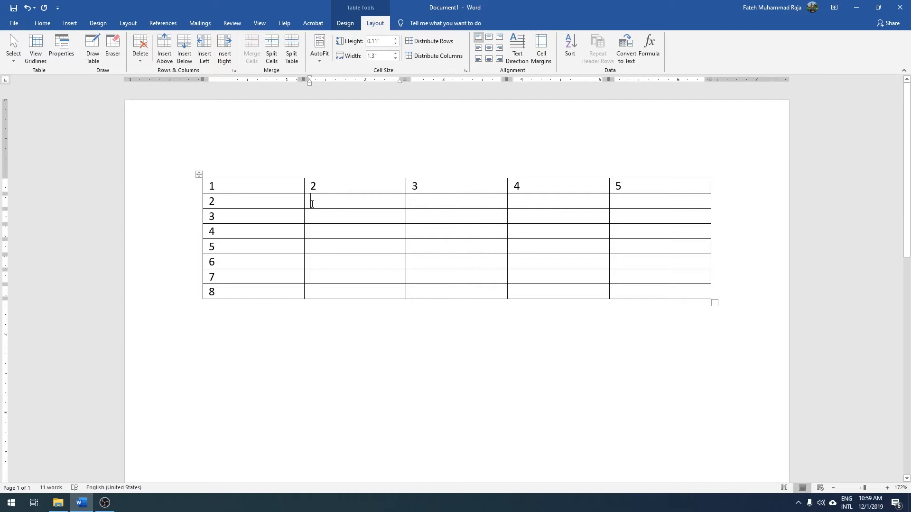
{"action": "left_click", "coordinate": [225, 57]}
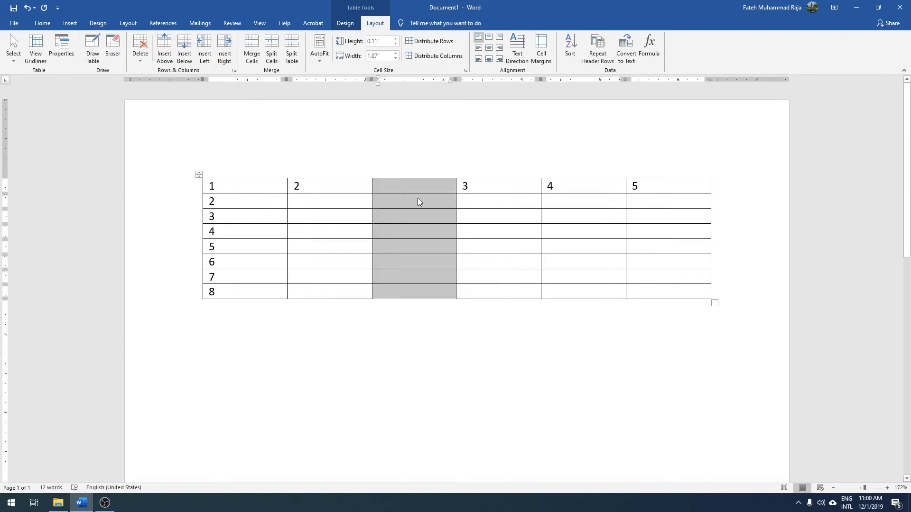
{"action": "left_click", "coordinate": [417, 200]}
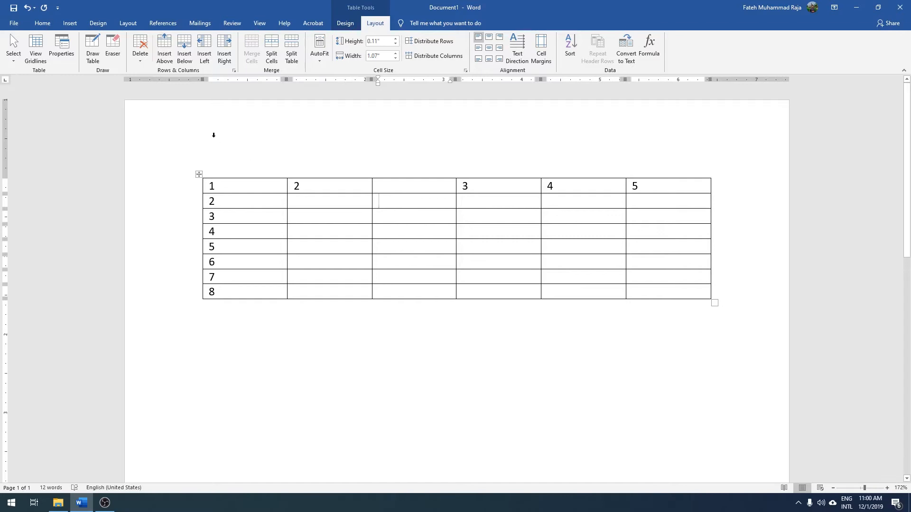
{"action": "left_click", "coordinate": [189, 63]}
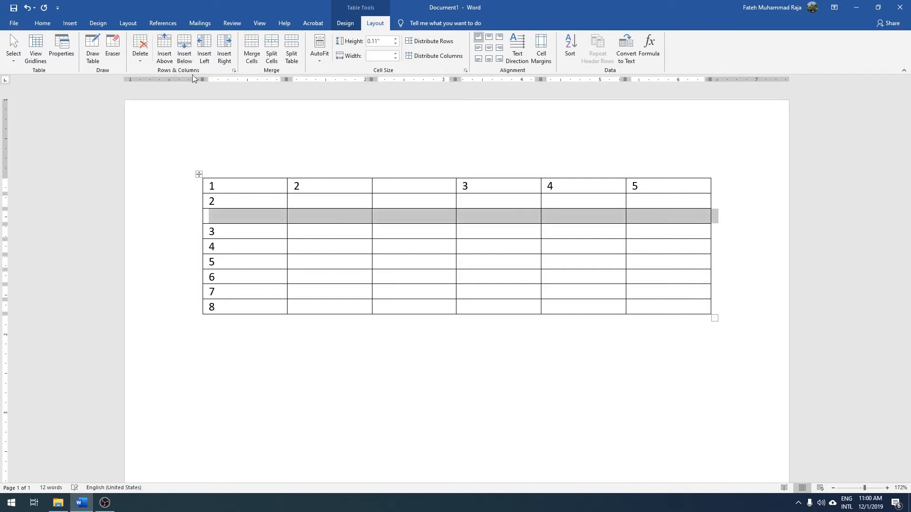
{"action": "left_click", "coordinate": [391, 219]}
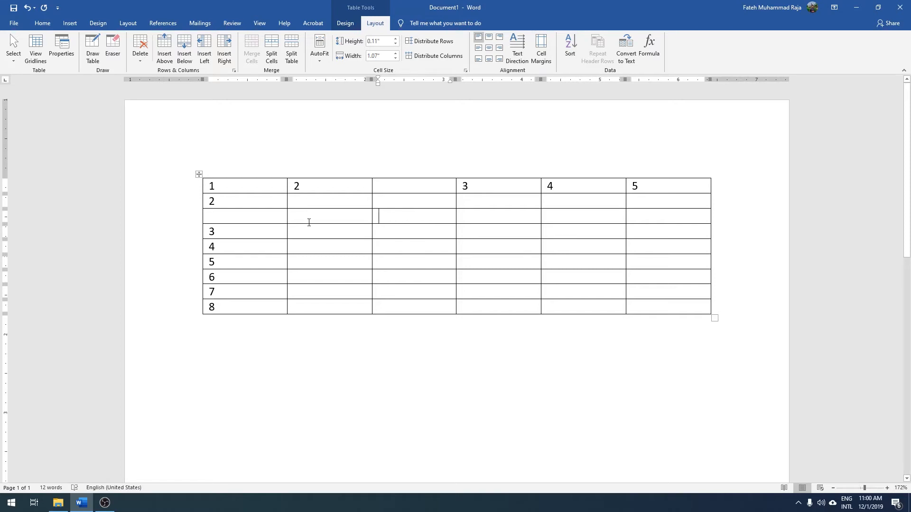
Delete the blank row between rows 2 and 3 and the blank column between columns 2 and 3
{"action": "left_click", "coordinate": [140, 60]}
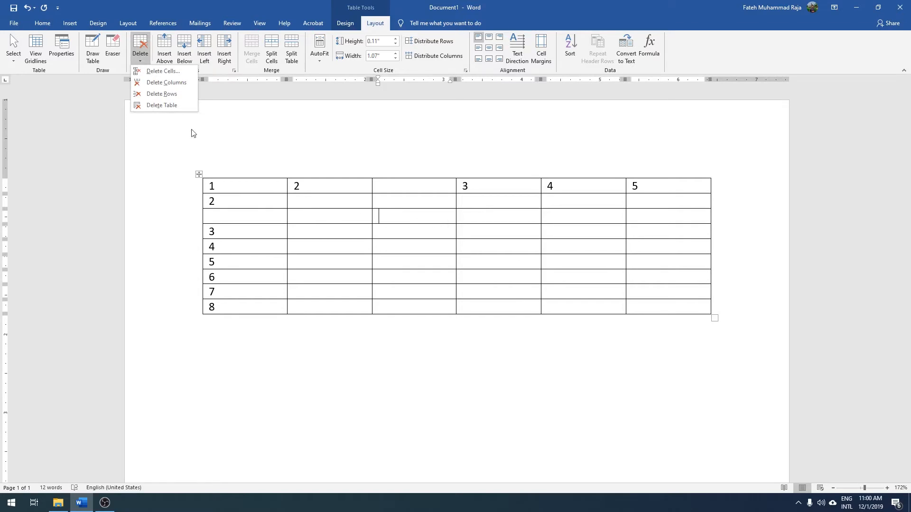
{"action": "left_click", "coordinate": [176, 95]}
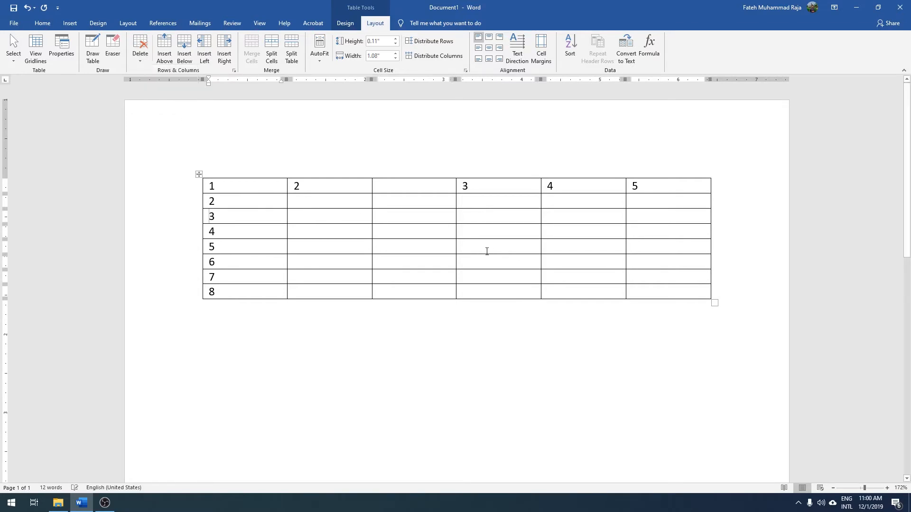
{"action": "left_click", "coordinate": [419, 204]}
{"action": "left_click", "coordinate": [143, 59]}
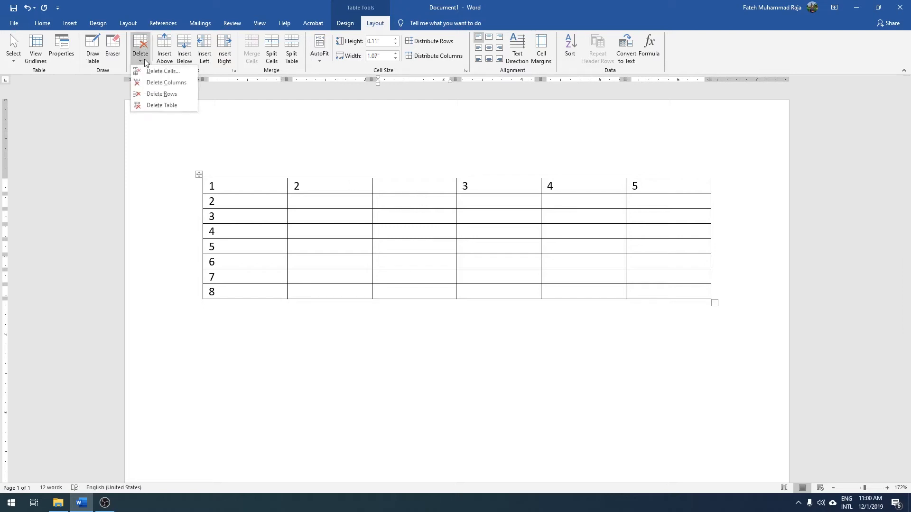
{"action": "left_click", "coordinate": [166, 83]}
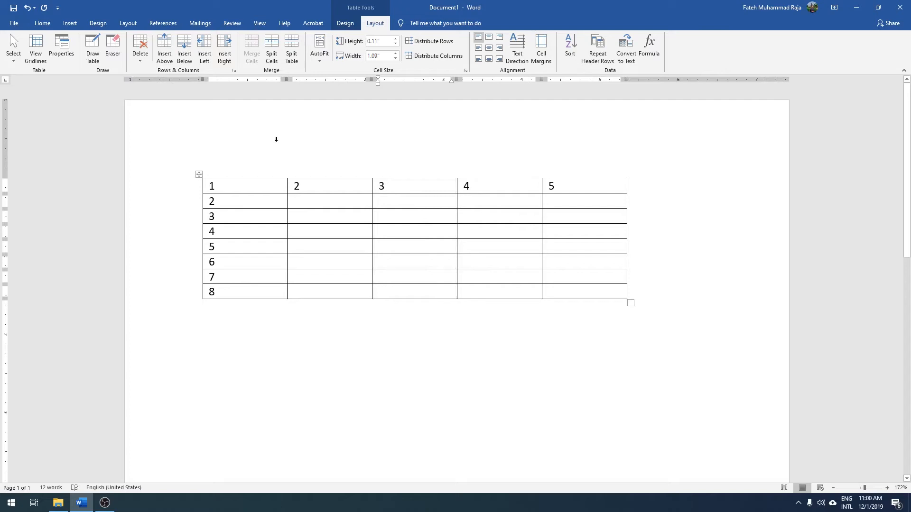
{"action": "left_click", "coordinate": [140, 52]}
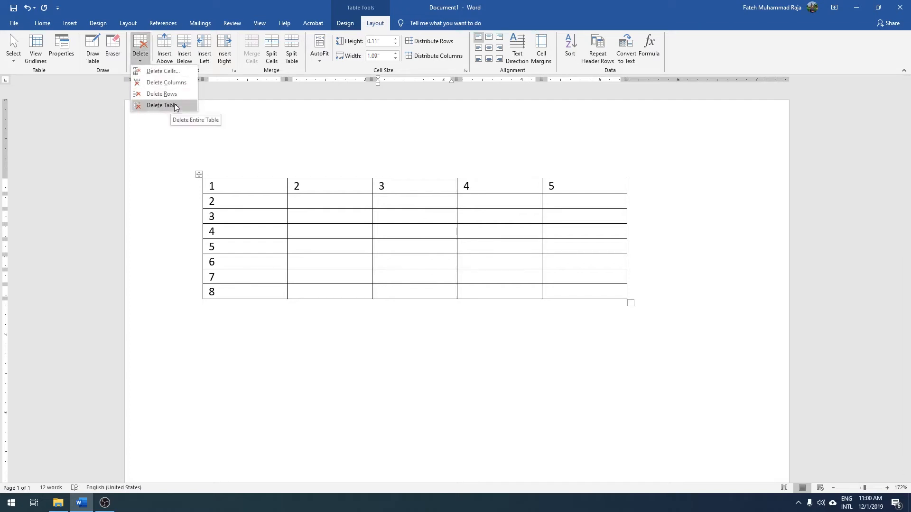
{"action": "left_click", "coordinate": [412, 239]}
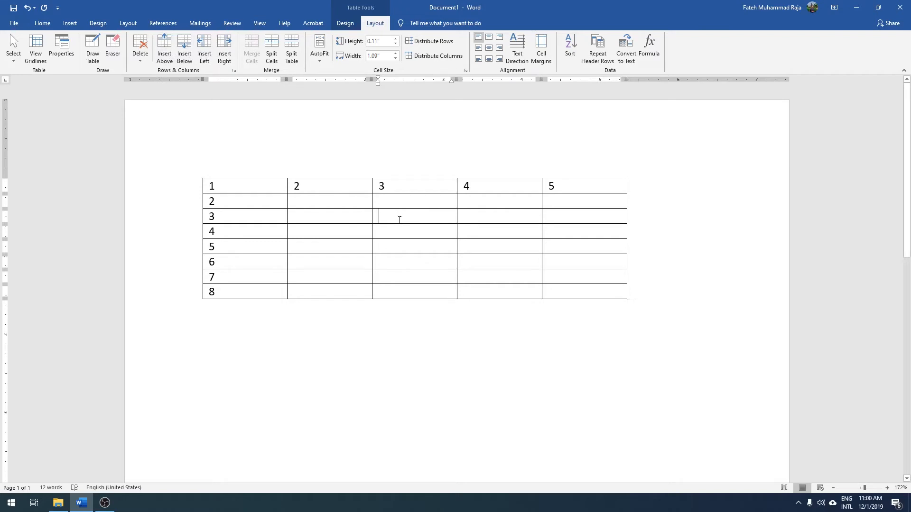
Merge the two cells of column 3 in rows 3 and 4
{"action": "left_click_drag", "start_coordinate": [400, 215], "coordinate": [403, 226]}
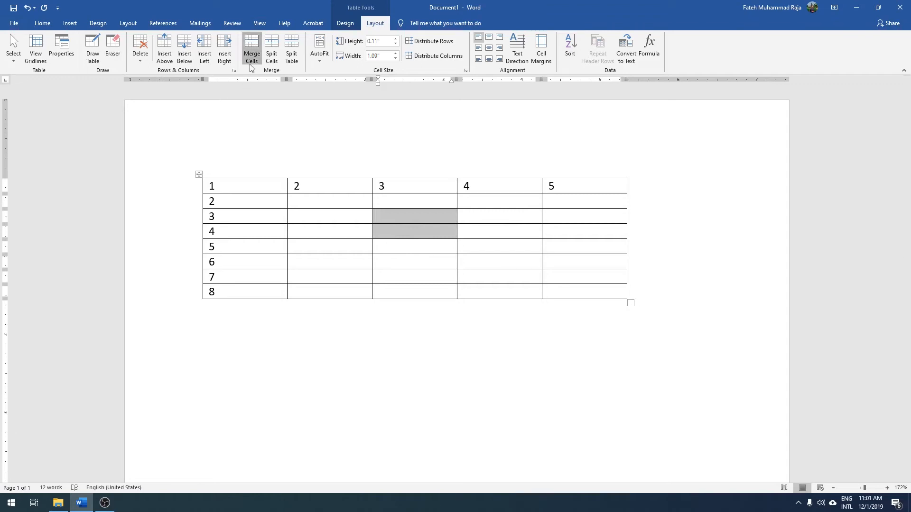
{"action": "left_click", "coordinate": [251, 48]}
{"action": "left_click", "coordinate": [417, 228]}
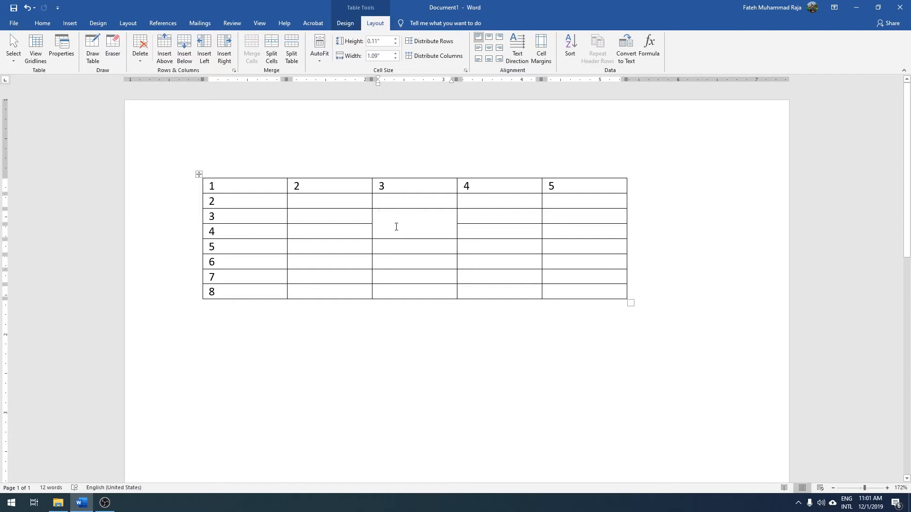
Split the merged cell in column 3 into 1 column and 2 rows
{"action": "left_click", "coordinate": [278, 50]}
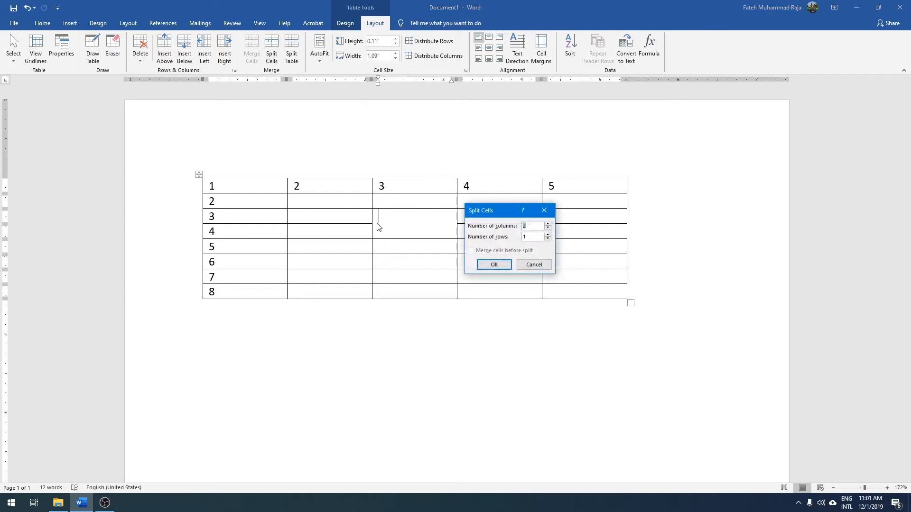
{"action": "left_click", "coordinate": [548, 229]}
{"action": "left_click", "coordinate": [548, 234]}
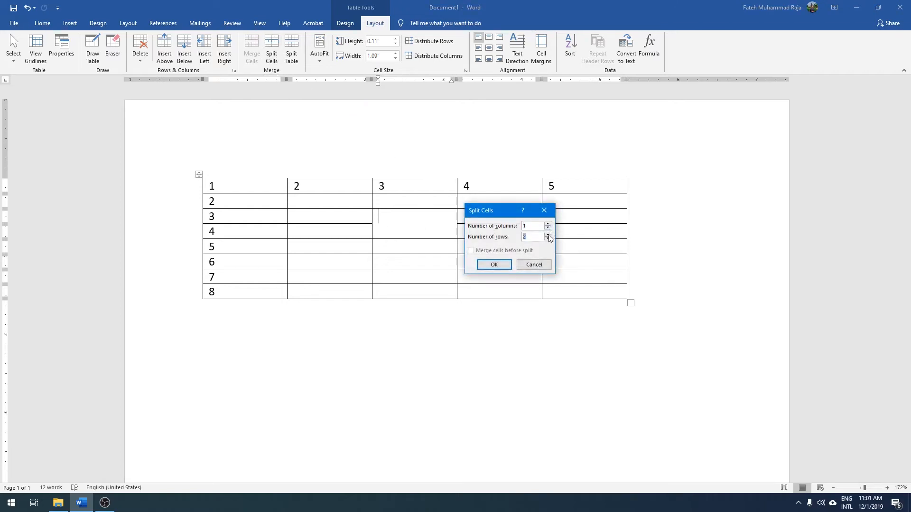
{"action": "left_click", "coordinate": [495, 266]}
{"action": "left_click", "coordinate": [400, 231]}
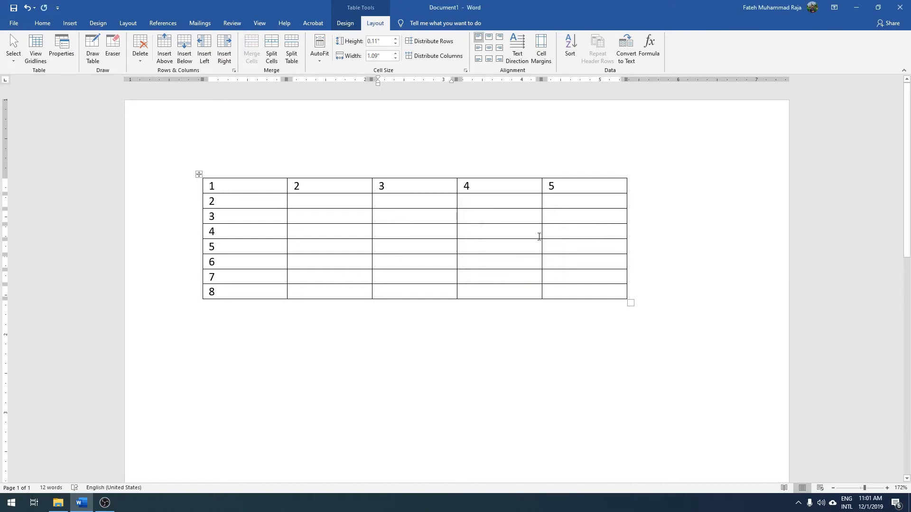
Merge the cells of columns 4 and 5 in row 4
{"action": "left_click_drag", "start_coordinate": [582, 231], "coordinate": [522, 232]}
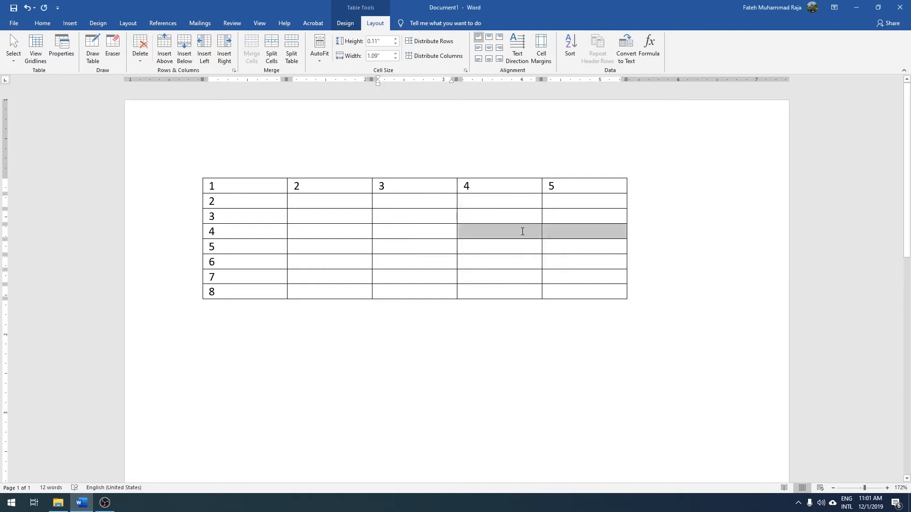
{"action": "left_click", "coordinate": [251, 50]}
{"action": "left_click", "coordinate": [560, 232]}
Split the merged cell in row 4 into 2 columns and 1 row
{"action": "left_click", "coordinate": [271, 53]}
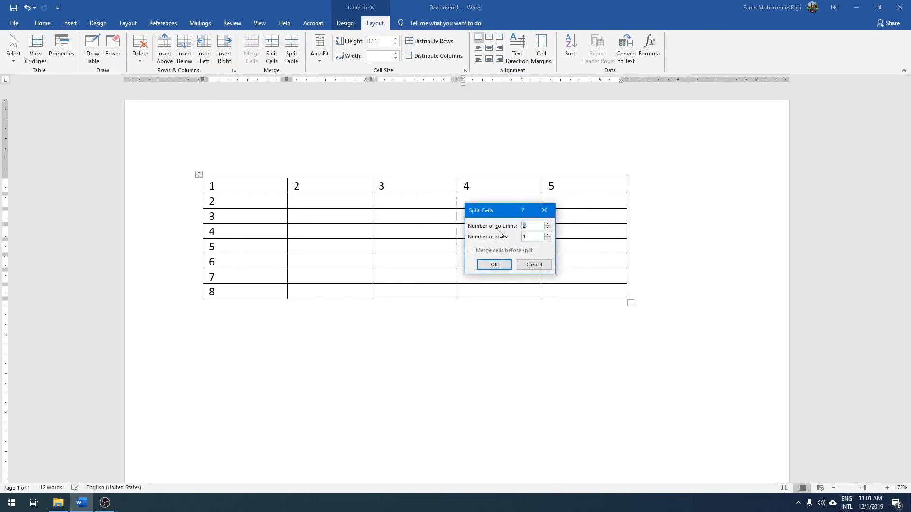
{"action": "left_click", "coordinate": [494, 265]}
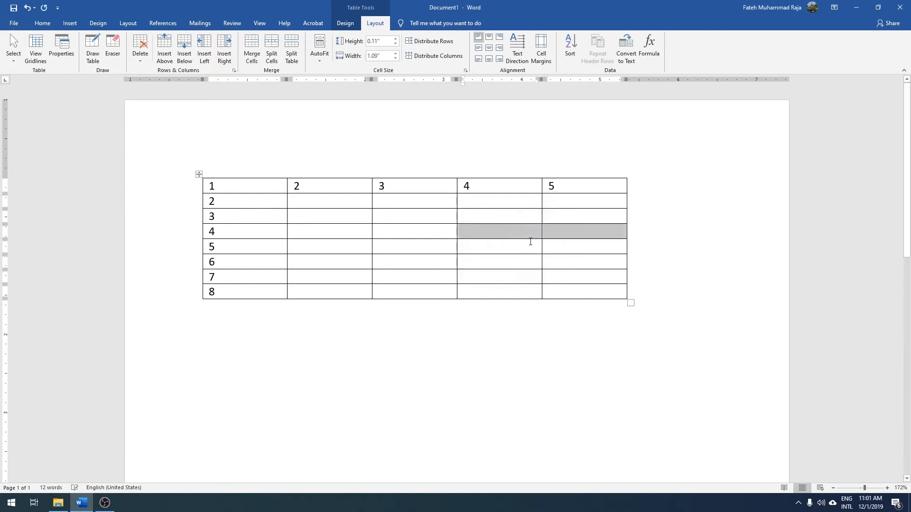
{"action": "left_click", "coordinate": [567, 231]}
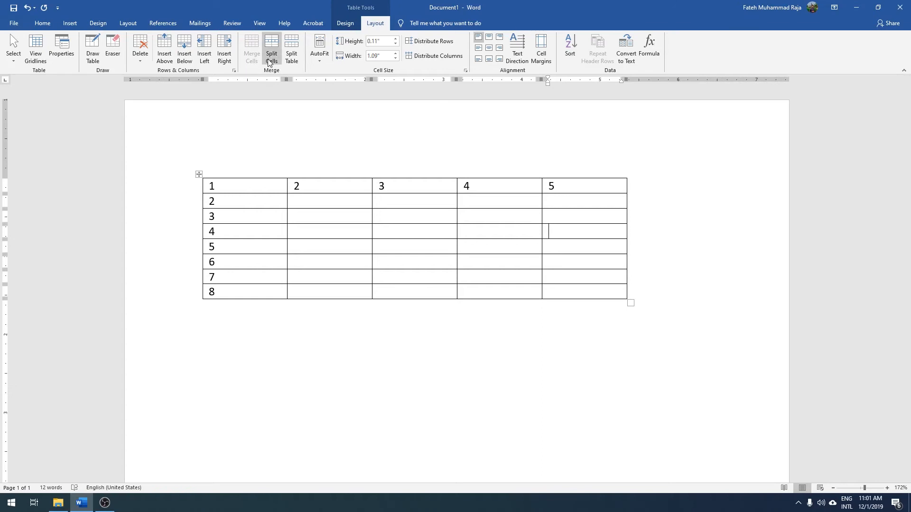
{"action": "left_click_drag", "start_coordinate": [238, 250], "coordinate": [610, 291]}
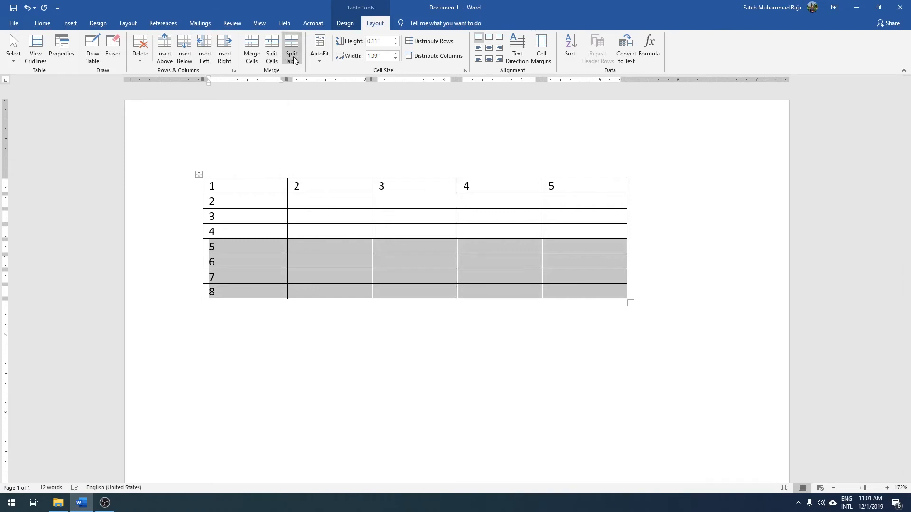
{"action": "left_click", "coordinate": [351, 246]}
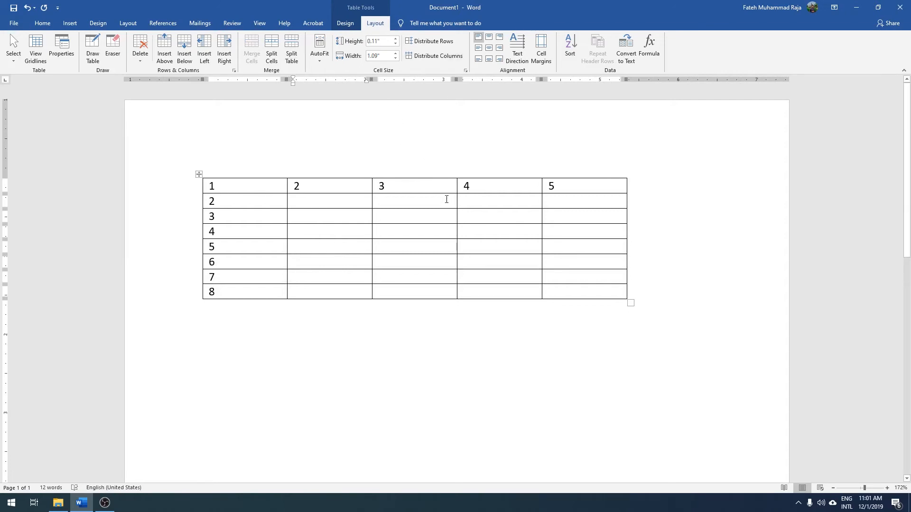
Narrow column 2 to 0.85" by moving its right border, and undo the width change
{"action": "mouse_move", "coordinate": [372, 202]}
{"action": "left_mouse_down"}
{"action": "mouse_move", "coordinate": [312, 209]}
{"action": "mouse_move", "coordinate": [356, 210]}
{"action": "left_mouse_up"}
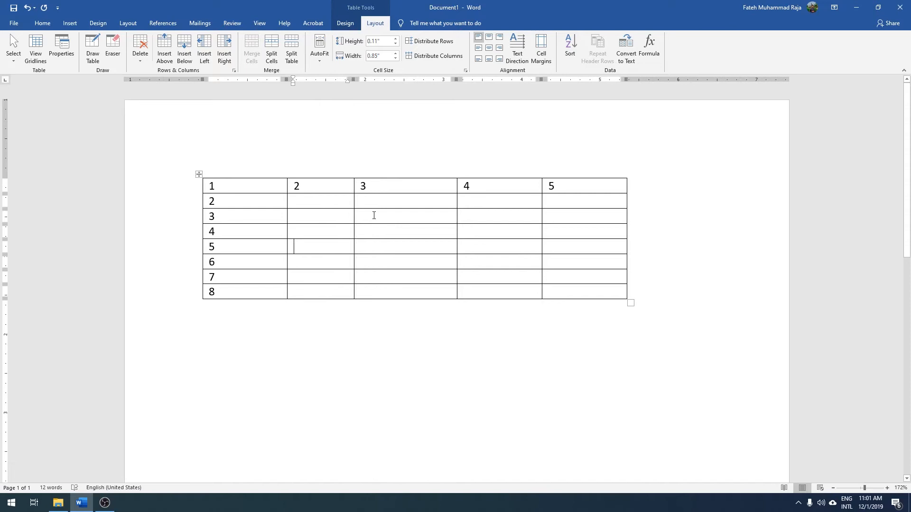
{"action": "key", "text": "ctrl+z"}
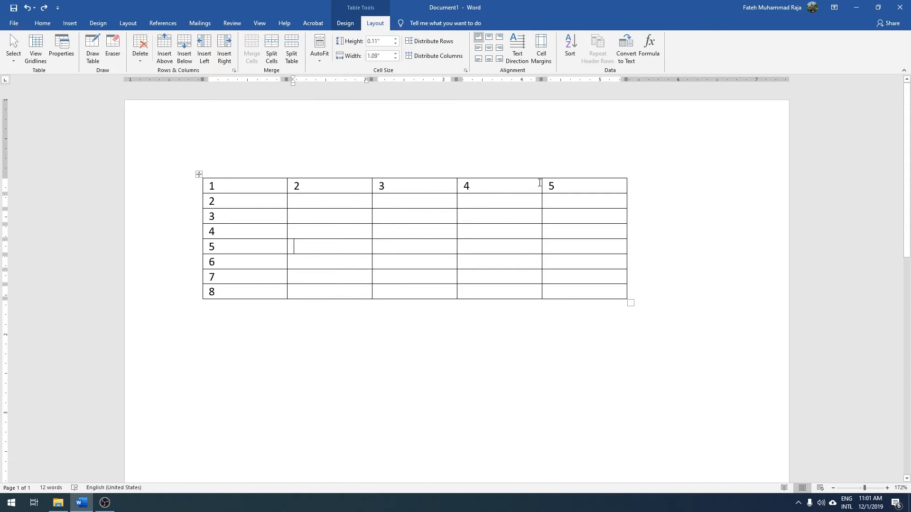
Select the whole table and set the width of all its columns to 1.2"
{"action": "left_click", "coordinate": [579, 198]}
{"action": "left_click", "coordinate": [569, 185]}
{"action": "left_click_drag", "start_coordinate": [246, 185], "coordinate": [619, 292]}
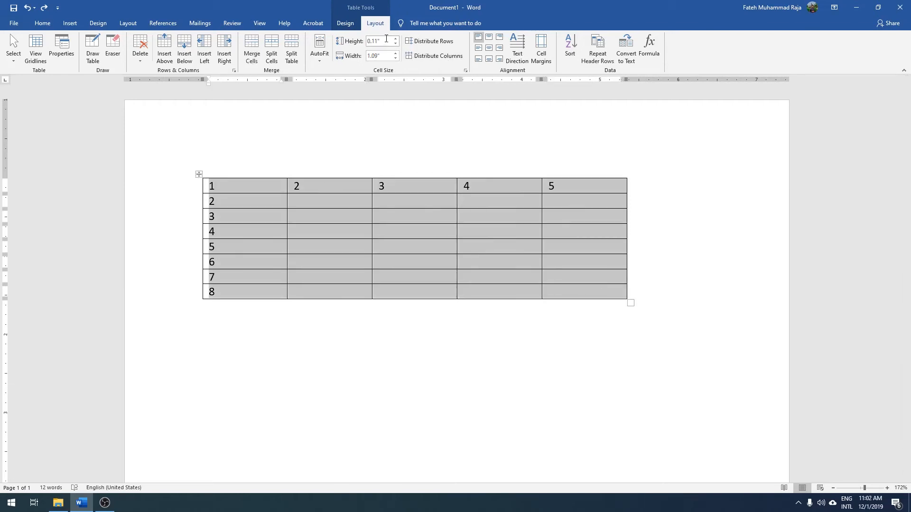
{"action": "left_click", "coordinate": [395, 54]}
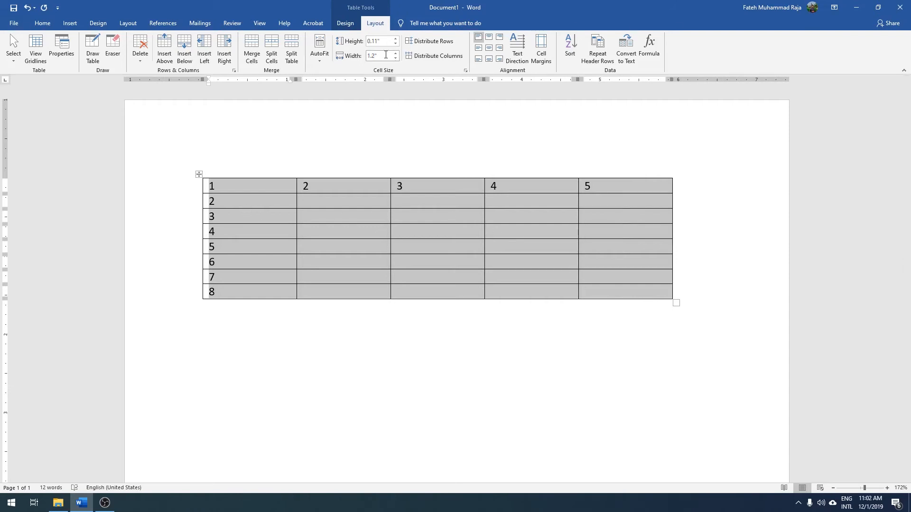
{"action": "left_click", "coordinate": [543, 234]}
{"action": "left_click", "coordinate": [406, 215]}
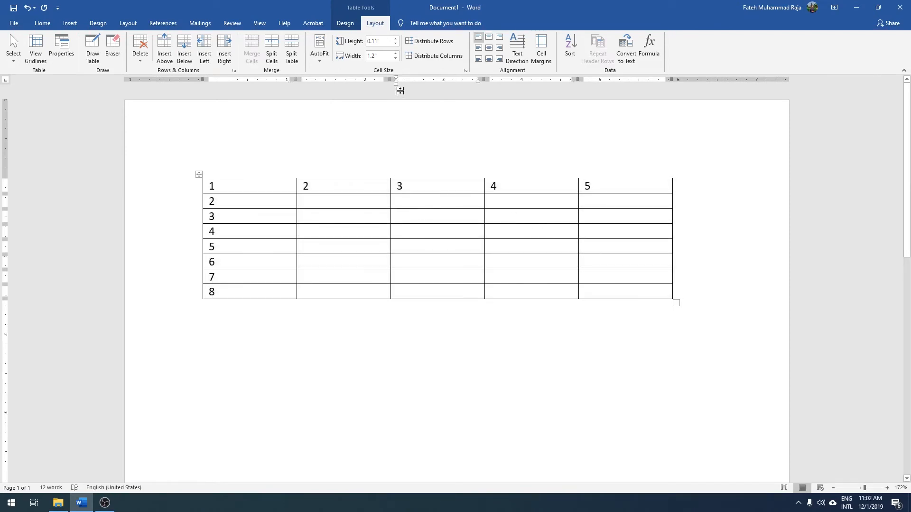
Increase the height of row 3 in four increments, and reduce it to 0.1"
{"action": "left_click", "coordinate": [396, 40]}
{"action": "left_click", "coordinate": [395, 40]}
{"action": "left_click", "coordinate": [396, 40]}
{"action": "left_click", "coordinate": [395, 40]}
{"action": "left_click", "coordinate": [396, 44]}
{"action": "left_click", "coordinate": [396, 44]}
{"action": "left_click", "coordinate": [396, 44]}
{"action": "left_click", "coordinate": [396, 44]}
Enlarge the first row to about 0.37" high by moving its lower border, and centre its numbers horizontally and vertically in their cells
{"action": "left_click_drag", "start_coordinate": [433, 193], "coordinate": [435, 204]}
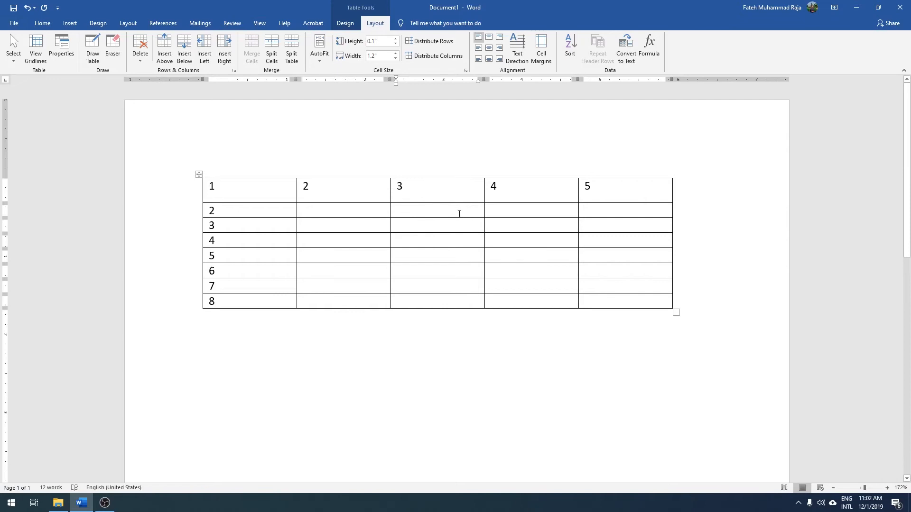
{"action": "left_click_drag", "start_coordinate": [431, 203], "coordinate": [431, 207]}
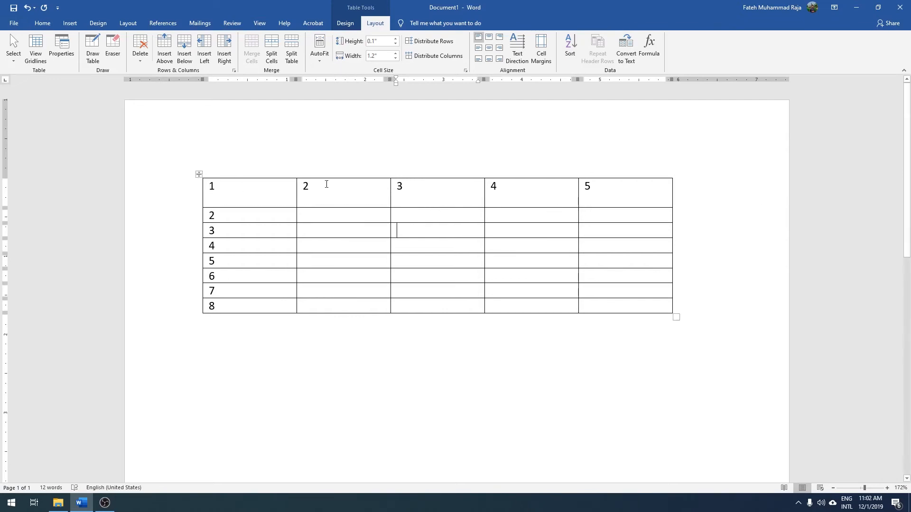
{"action": "left_click_drag", "start_coordinate": [605, 186], "coordinate": [214, 183]}
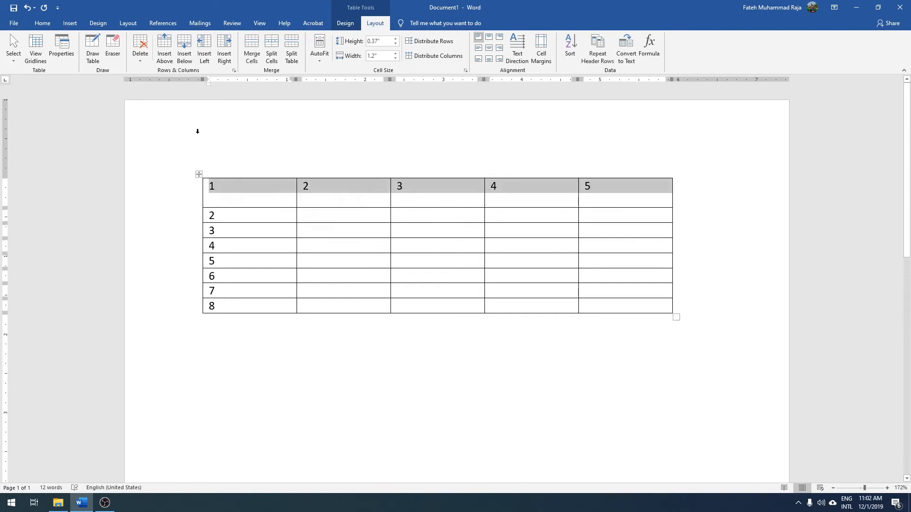
{"action": "left_click", "coordinate": [42, 22]}
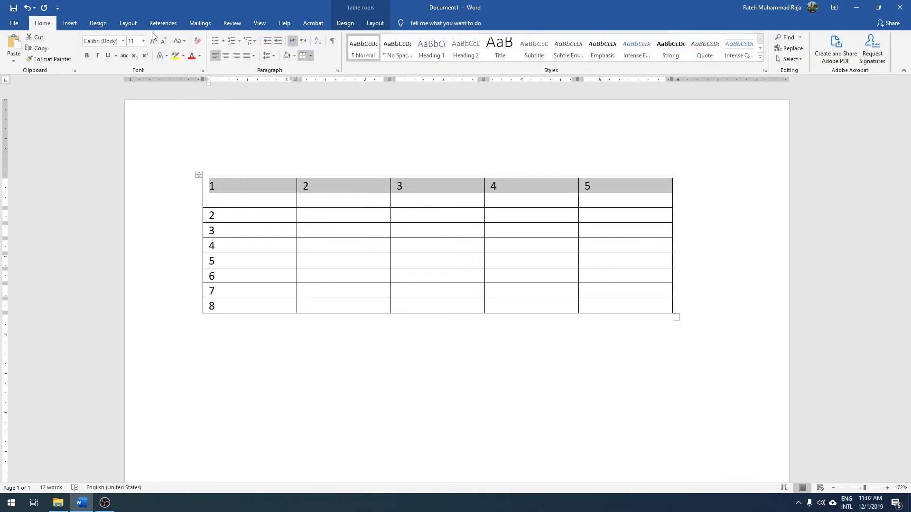
{"action": "left_click", "coordinate": [226, 58]}
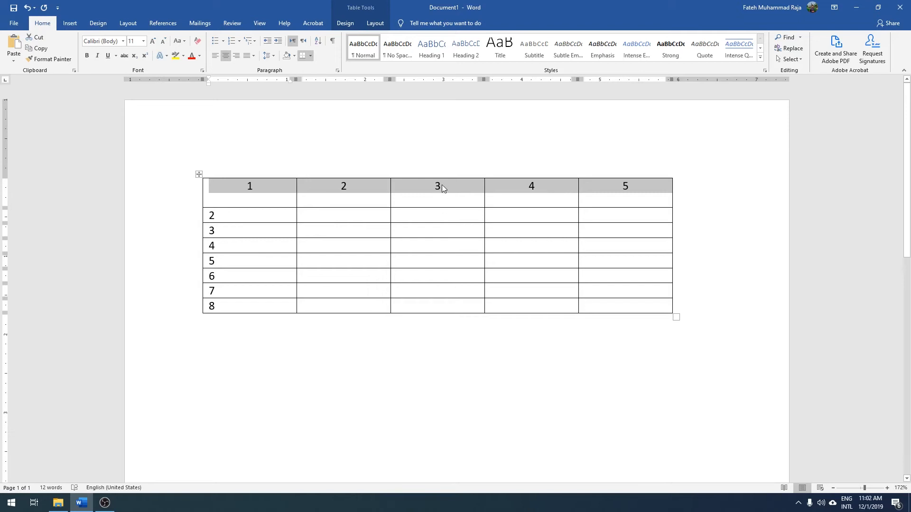
{"action": "left_click", "coordinate": [374, 23]}
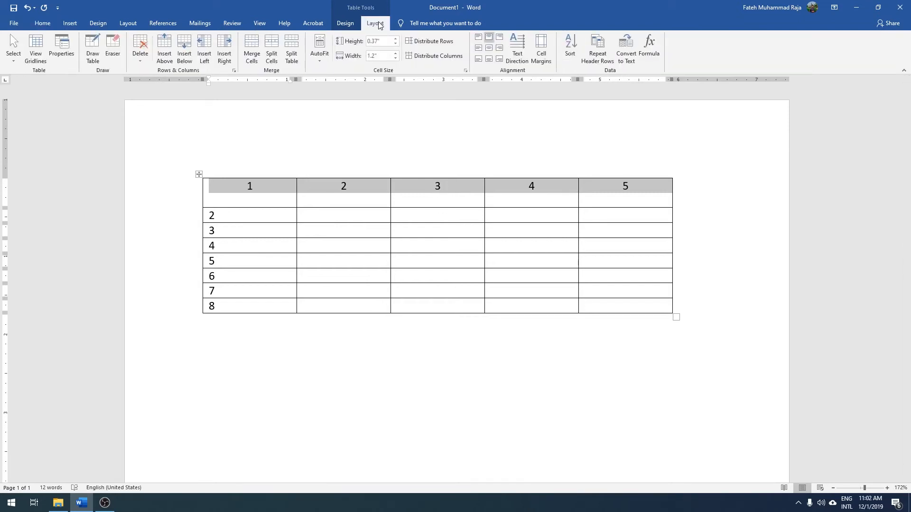
{"action": "left_click", "coordinate": [489, 48]}
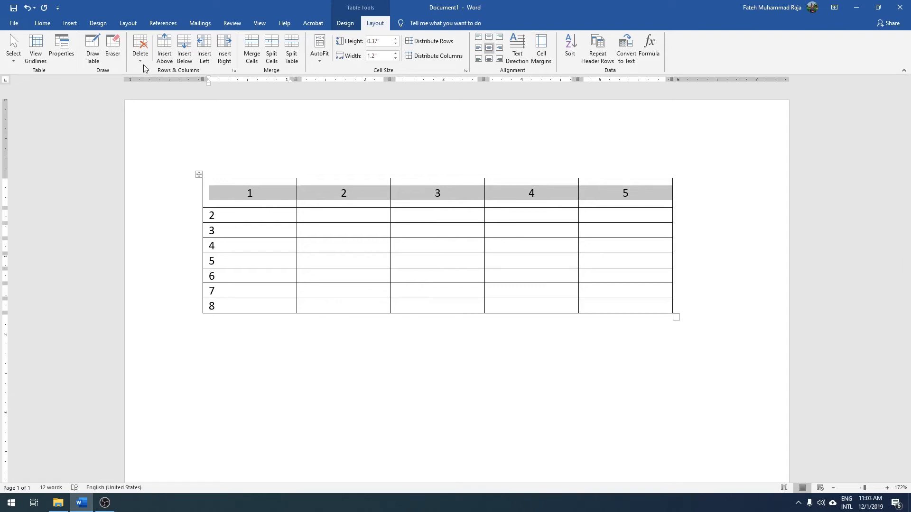
Delete the entire table from the document
{"action": "left_click", "coordinate": [305, 214]}
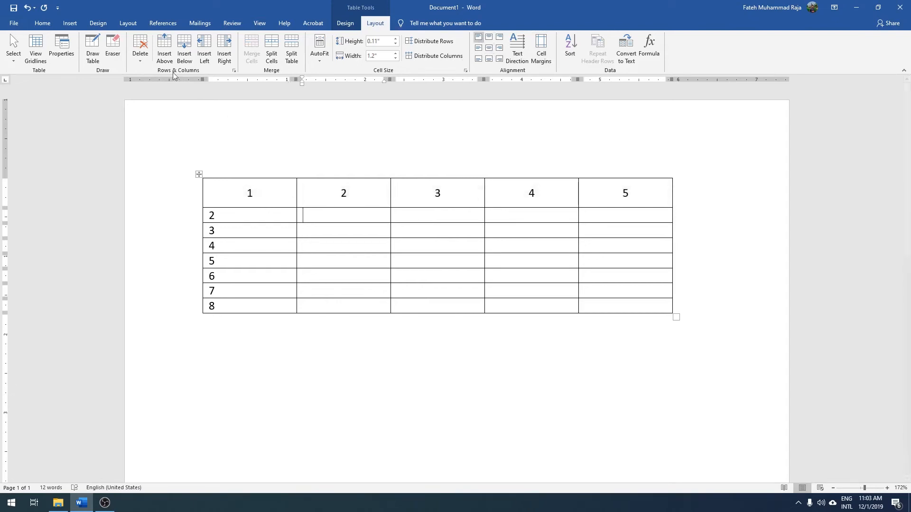
{"action": "left_click", "coordinate": [140, 50]}
{"action": "left_click", "coordinate": [162, 106]}
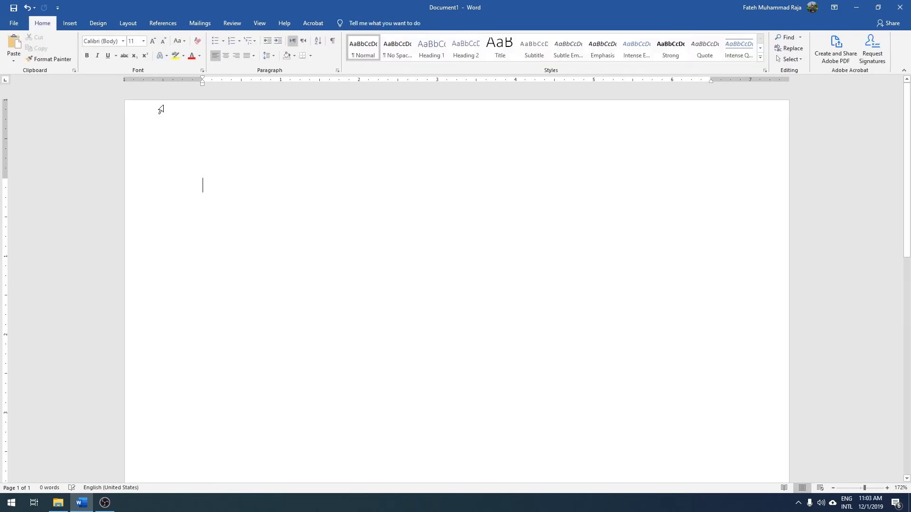
Insert a new table with 3 columns and 4 rows, keeping the fixed column width on Auto
{"action": "left_click", "coordinate": [70, 23]}
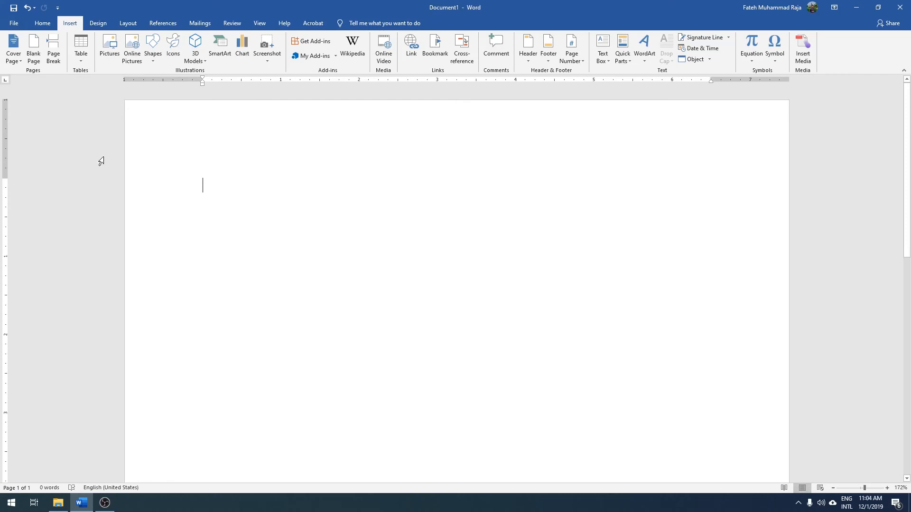
{"action": "left_click", "coordinate": [82, 59]}
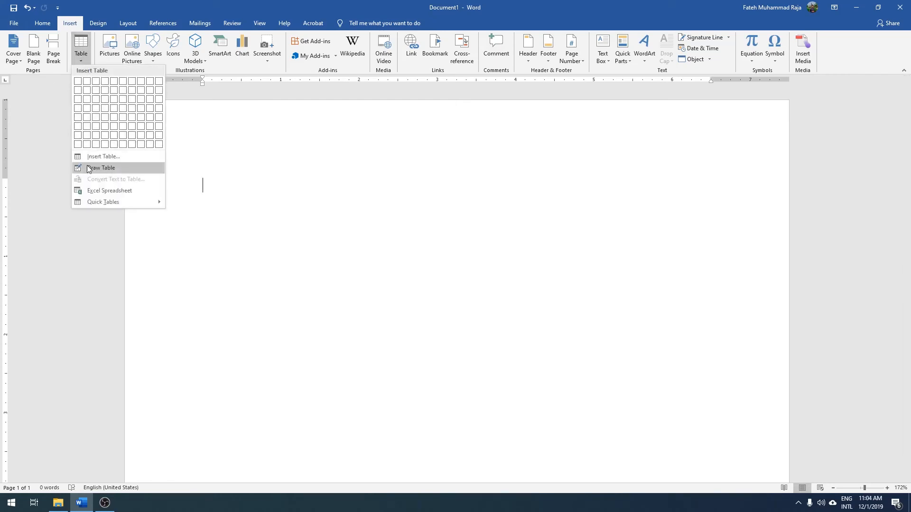
{"action": "left_click", "coordinate": [100, 157]}
{"action": "left_click", "coordinate": [502, 210]}
{"action": "left_click", "coordinate": [502, 210]}
{"action": "left_click", "coordinate": [502, 216]}
{"action": "left_click", "coordinate": [503, 216]}
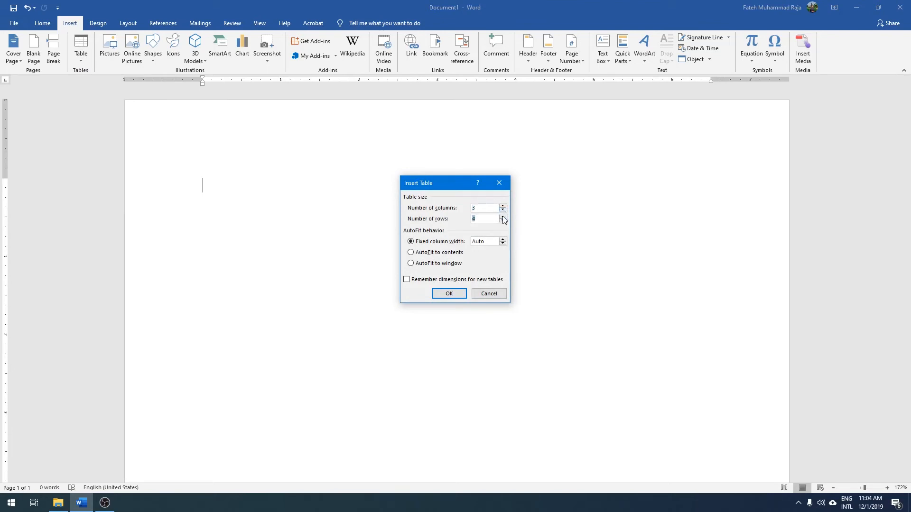
{"action": "left_click", "coordinate": [450, 294]}
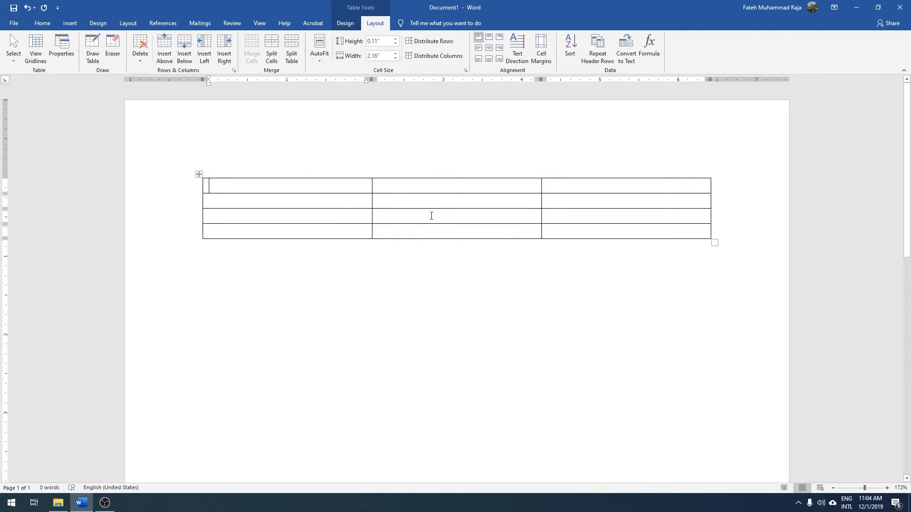
{"action": "key", "text": "ctrl+End"}
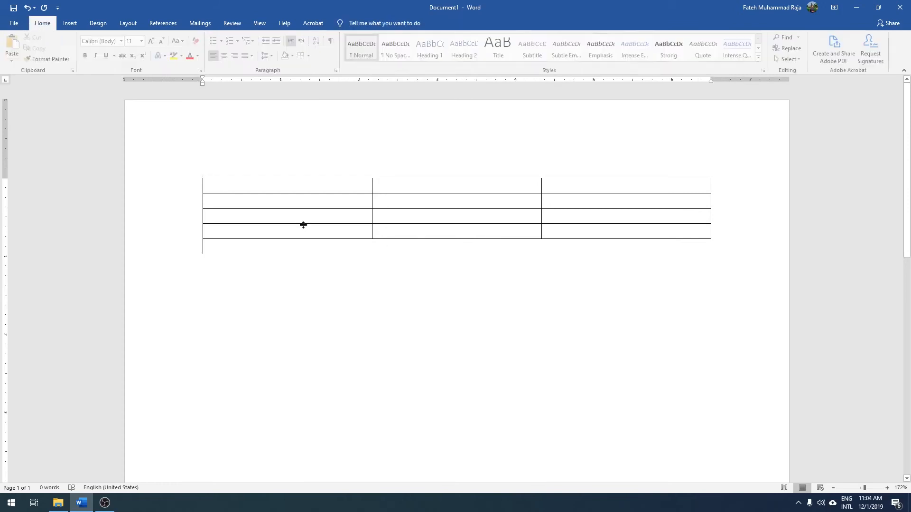
Merge the cells of rows 2 to 4 in the first column
{"action": "left_click_drag", "start_coordinate": [247, 200], "coordinate": [264, 227]}
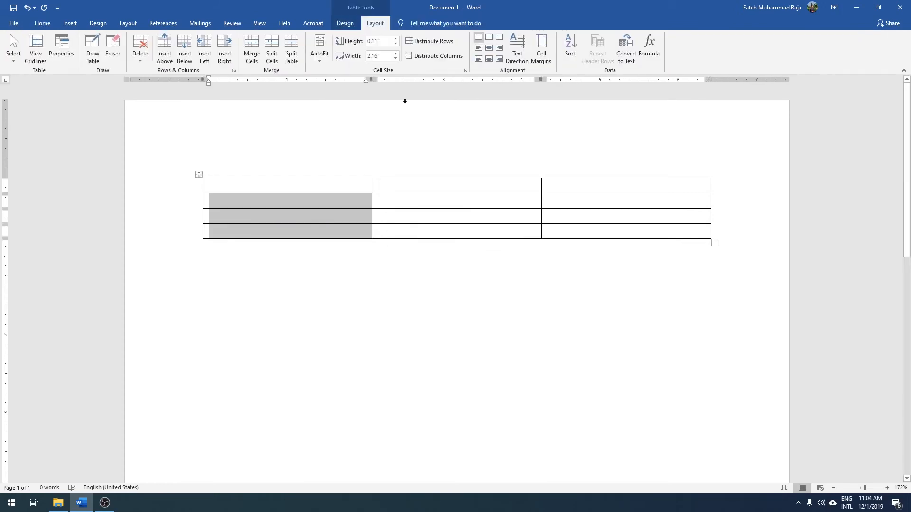
{"action": "right_click", "coordinate": [329, 217]}
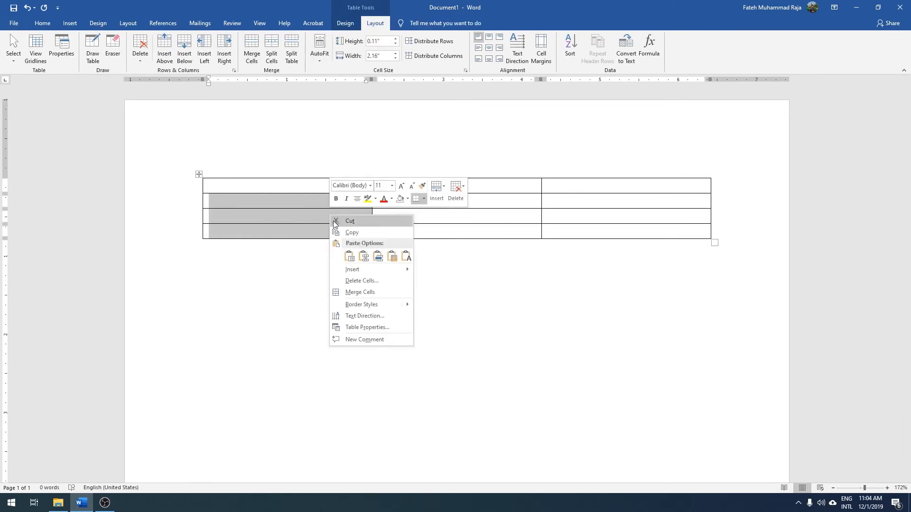
{"action": "left_click", "coordinate": [376, 291]}
{"action": "left_click", "coordinate": [339, 222]}
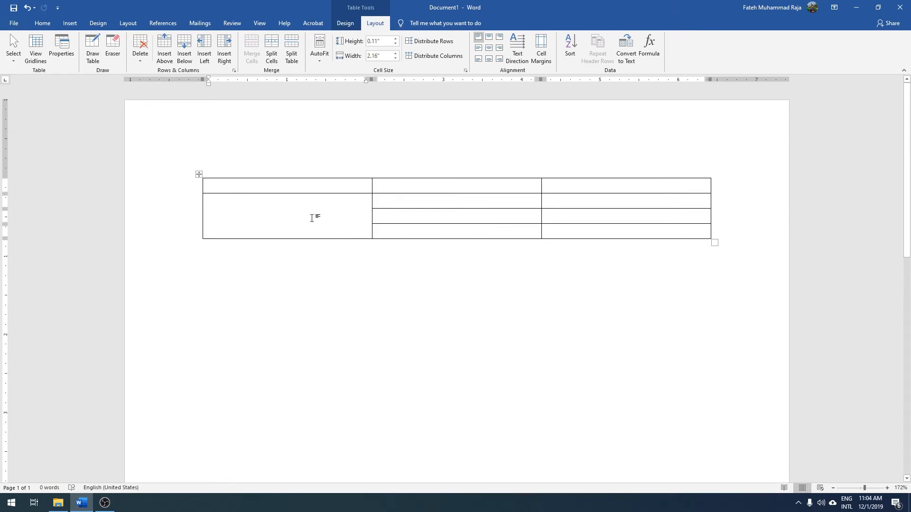
Merge the three cells of the first row and set the row's height to 0.4"
{"action": "left_click_drag", "start_coordinate": [365, 185], "coordinate": [606, 186]}
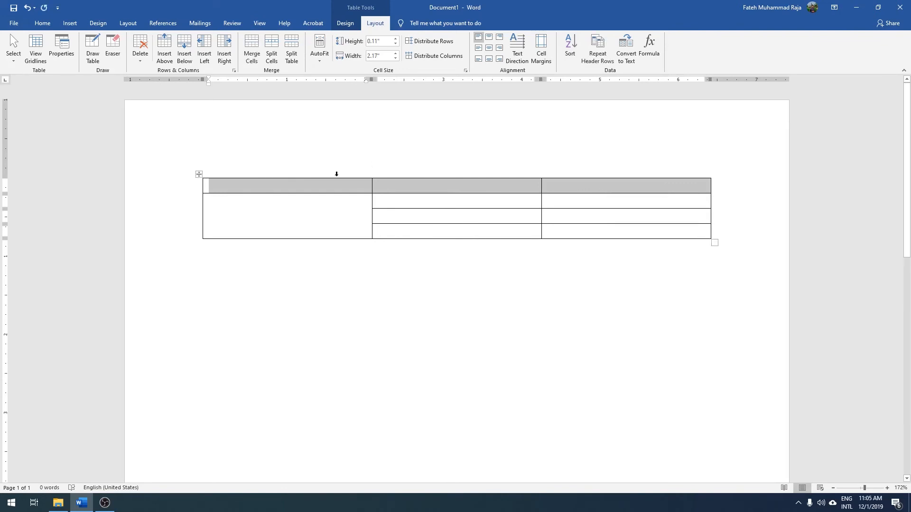
{"action": "right_click", "coordinate": [455, 188]}
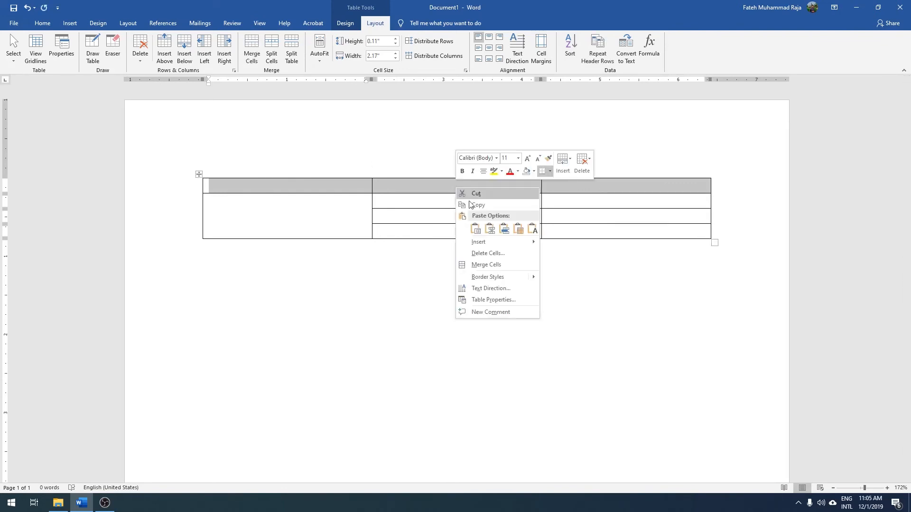
{"action": "left_click", "coordinate": [502, 264]}
{"action": "left_click", "coordinate": [508, 189]}
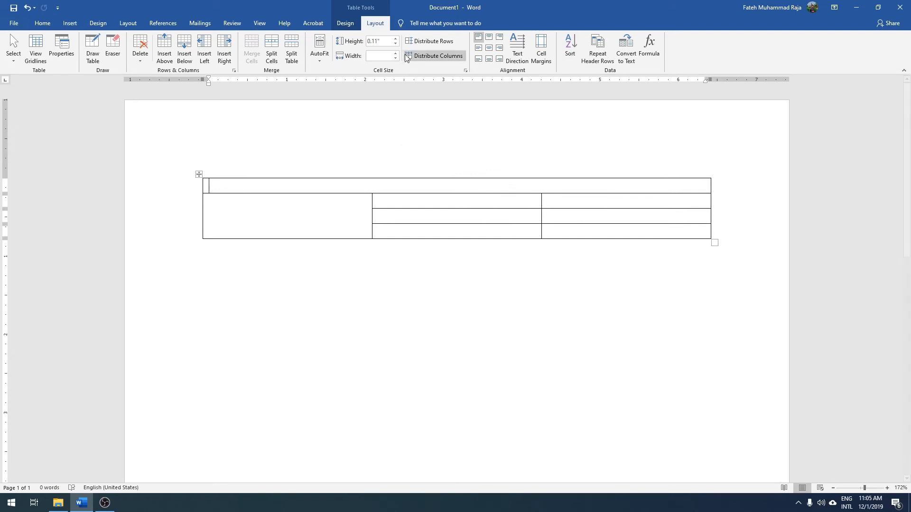
{"action": "left_click", "coordinate": [395, 39]}
{"action": "left_click", "coordinate": [396, 39]}
{"action": "left_click", "coordinate": [396, 39]}
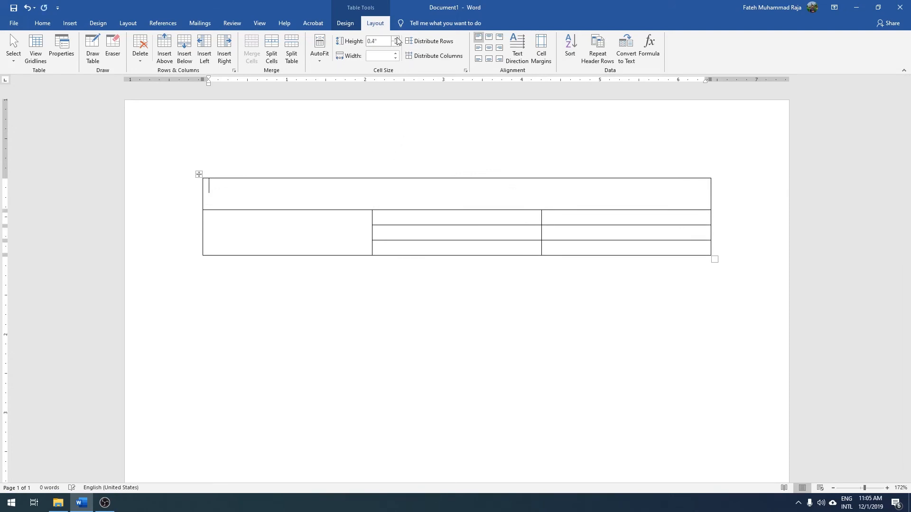
Merge the cells of columns 2 and 3 in the second row
{"action": "left_click", "coordinate": [546, 217]}
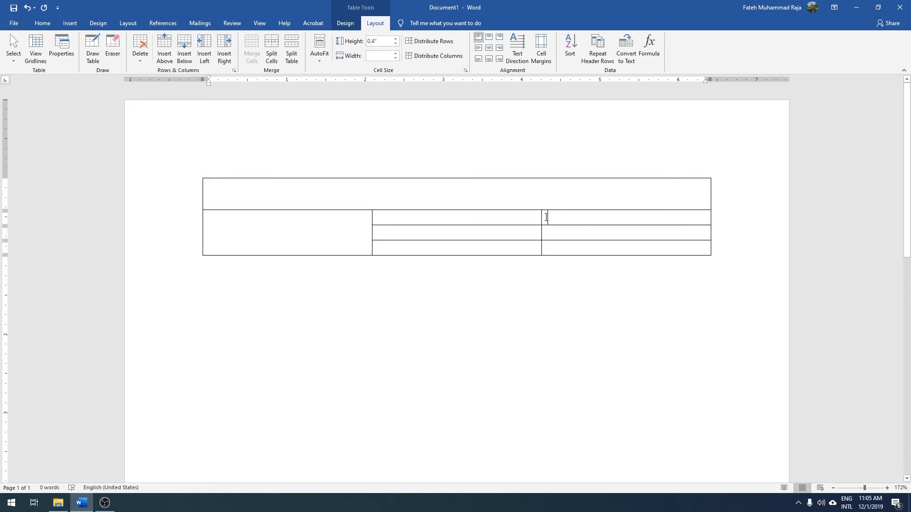
{"action": "left_click_drag", "start_coordinate": [545, 217], "coordinate": [520, 216]}
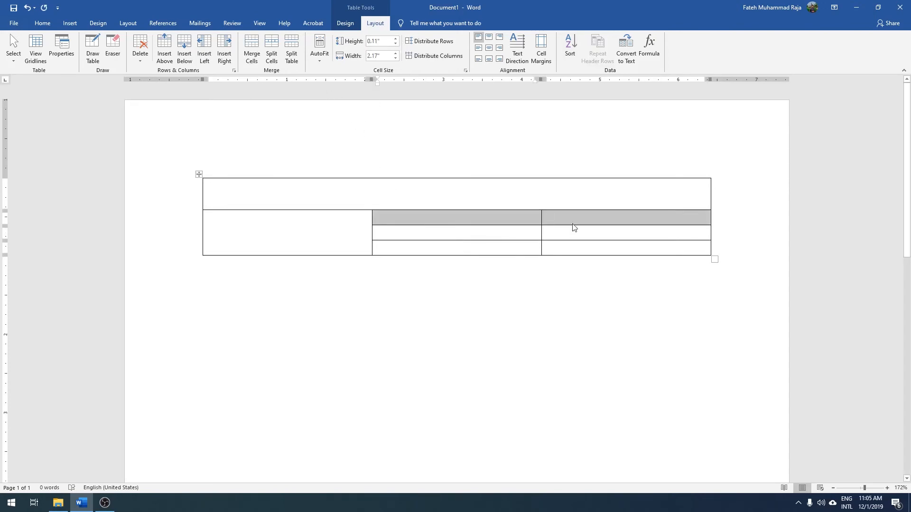
{"action": "left_click", "coordinate": [256, 65]}
{"action": "left_click", "coordinate": [506, 218]}
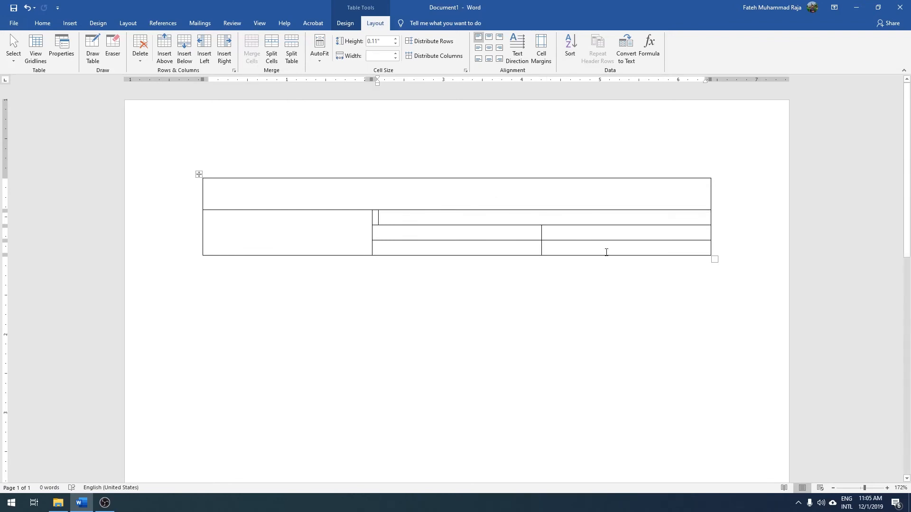
Enter "Final Exams C-IT" in the merged first-column cell, and "Student Name:" and "Date:" with underscore blanks in the first row
{"action": "left_click", "coordinate": [271, 241]}
{"action": "type", "text": "Final Exams C-IT"}
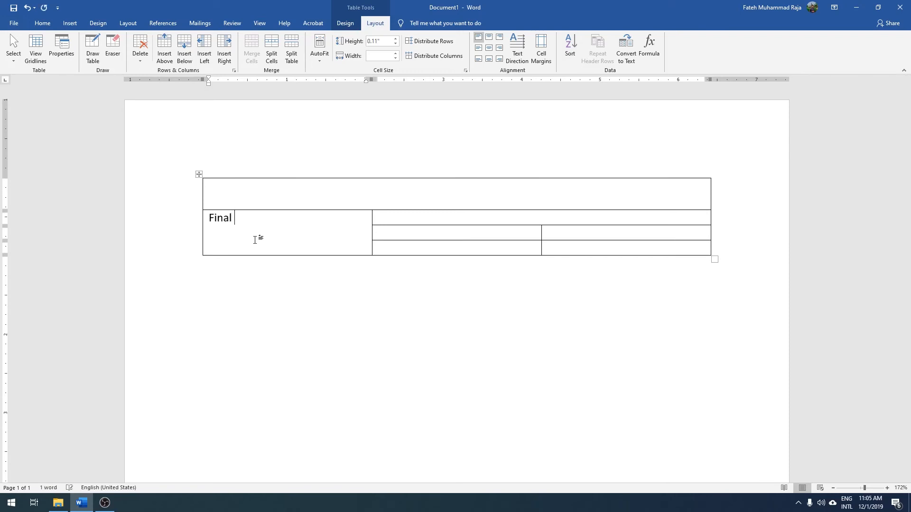
{"action": "key", "text": "Up"}
{"action": "type", "text": "Student Name:_______________"}
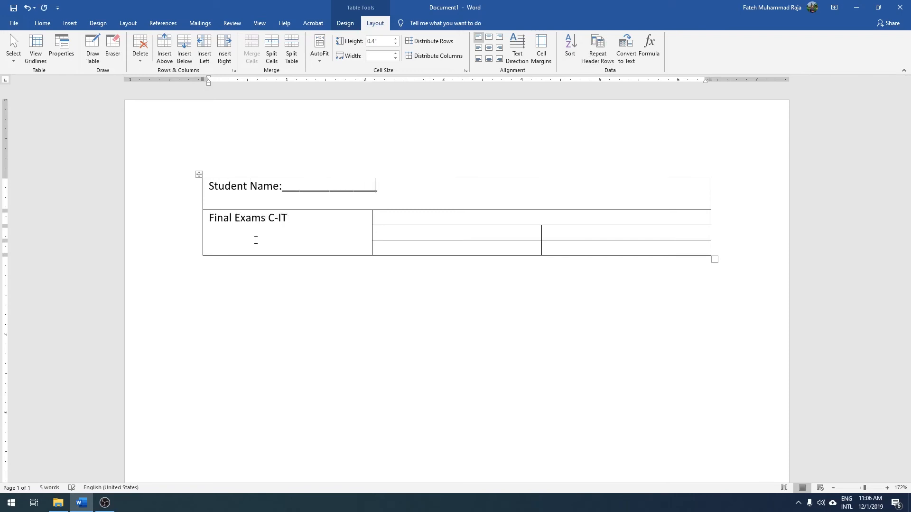
{"action": "type", "text": "________________________________ Date: __________________________________________ Date: _______________"}
Enter "AEQI Computer Courses" in the merged second-row cell, with "Total Marks" and "Obtained Marks" in the two cells below it
{"action": "left_click", "coordinate": [532, 219]}
{"action": "type", "text": "AEQI Computer Courses"}
{"action": "key", "text": "Down"}
{"action": "type", "text": "Total Marks"}
{"action": "key", "text": "Down"}
{"action": "type", "text": "Obtained Marks"}
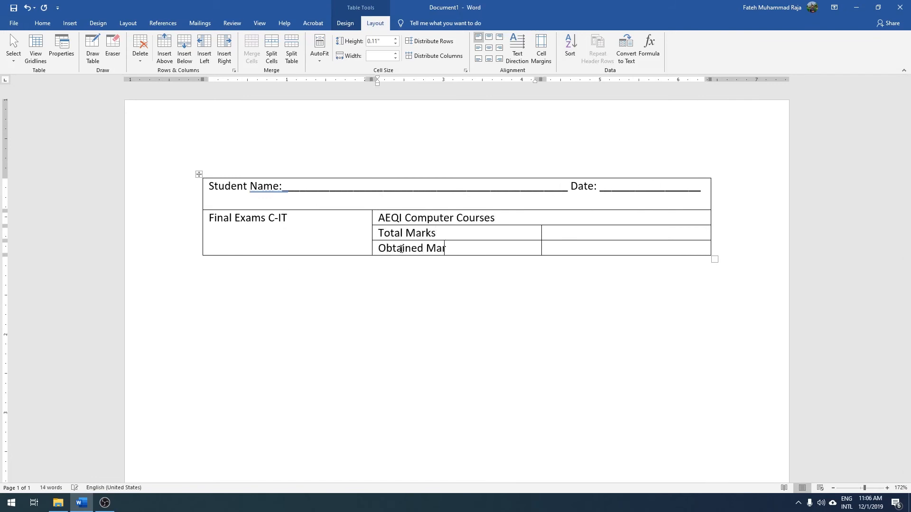
Centre the student name and date line and "Final Exams C-IT" horizontally and vertically in their cells
{"action": "left_click_drag", "start_coordinate": [208, 186], "coordinate": [642, 195]}
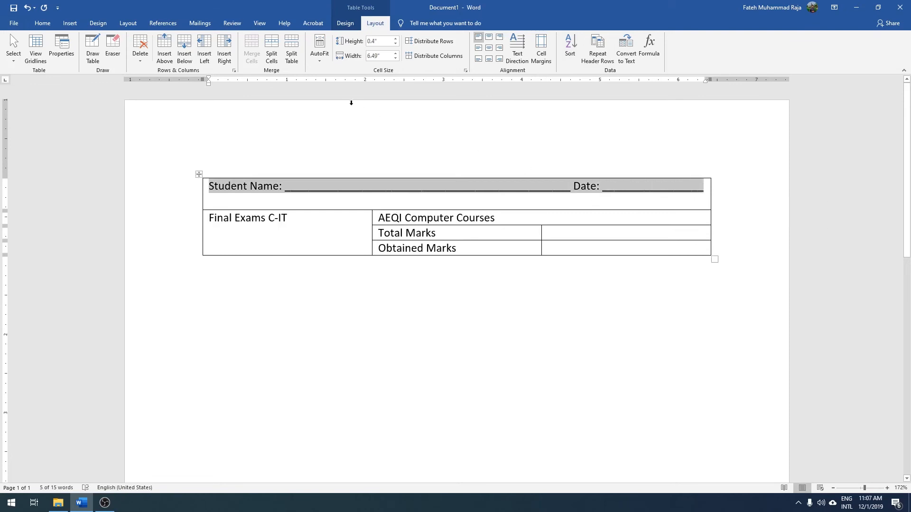
{"action": "left_click", "coordinate": [489, 48]}
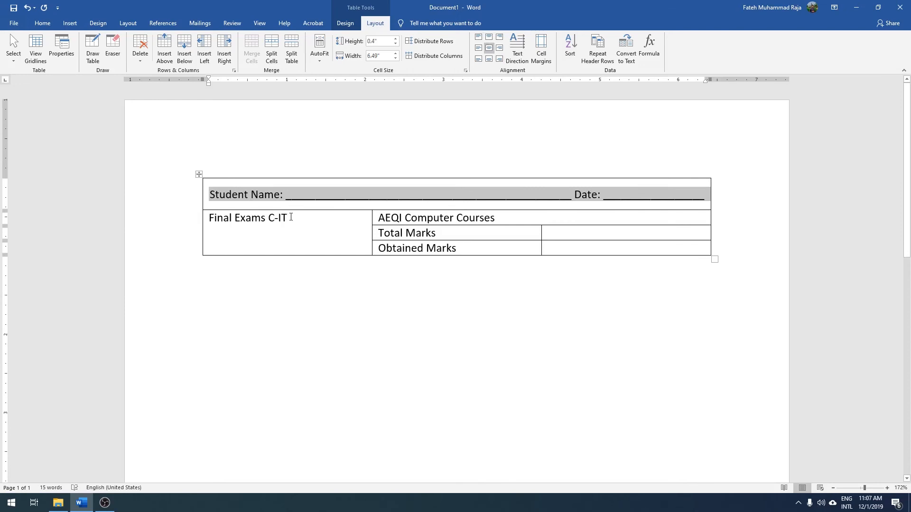
{"action": "left_click_drag", "start_coordinate": [291, 217], "coordinate": [208, 218]}
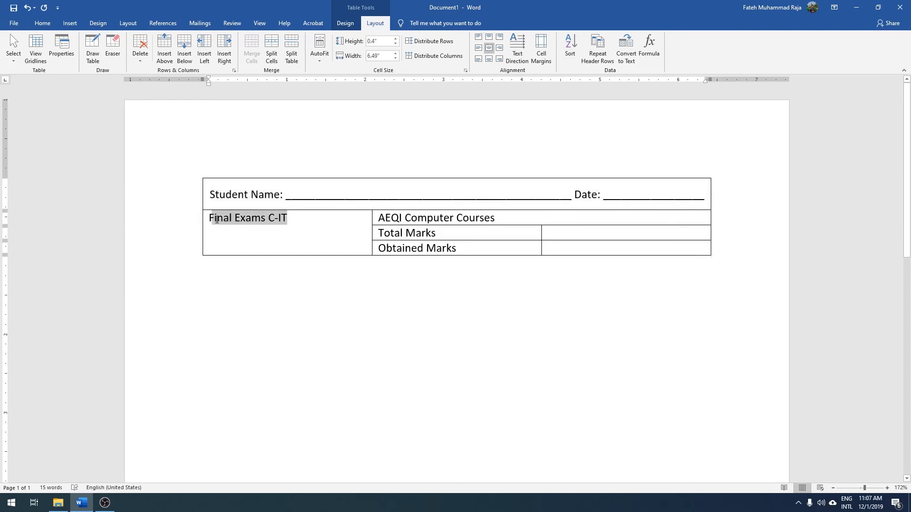
{"action": "left_click", "coordinate": [490, 49]}
Increase the font size of "Final Exams C-IT" to 16
{"action": "left_click", "coordinate": [43, 23]}
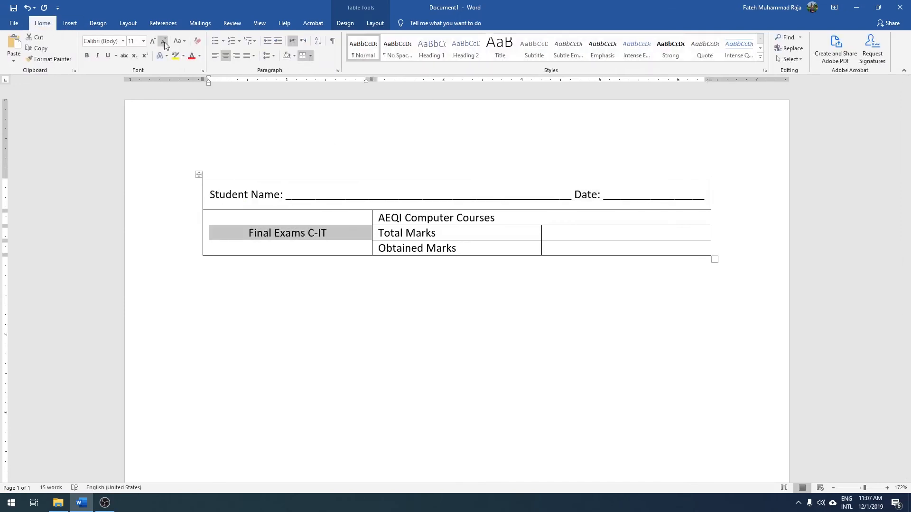
{"action": "left_click", "coordinate": [152, 42]}
{"action": "left_click", "coordinate": [153, 41]}
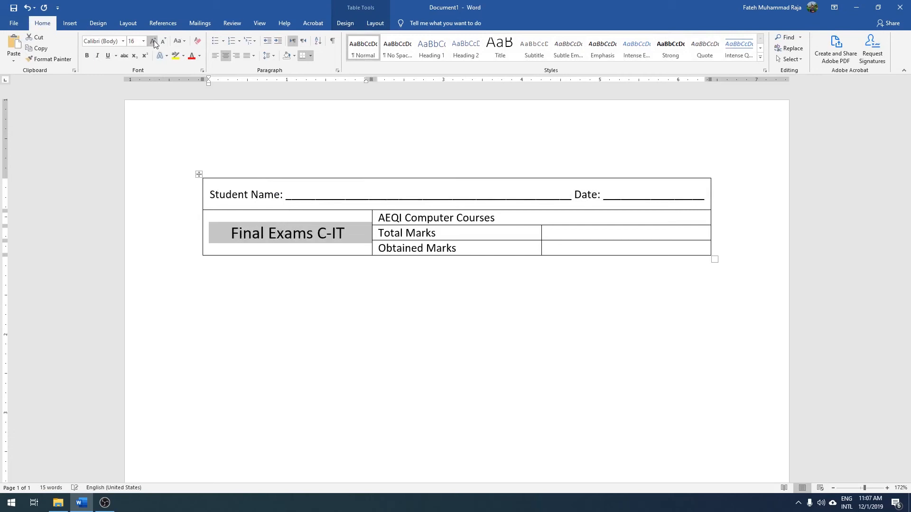
Make "Final Exams C-IT" bold and centre "AEQI Computer Courses" horizontally in its cell
{"action": "left_click", "coordinate": [87, 56]}
{"action": "left_click_drag", "start_coordinate": [512, 221], "coordinate": [377, 219]}
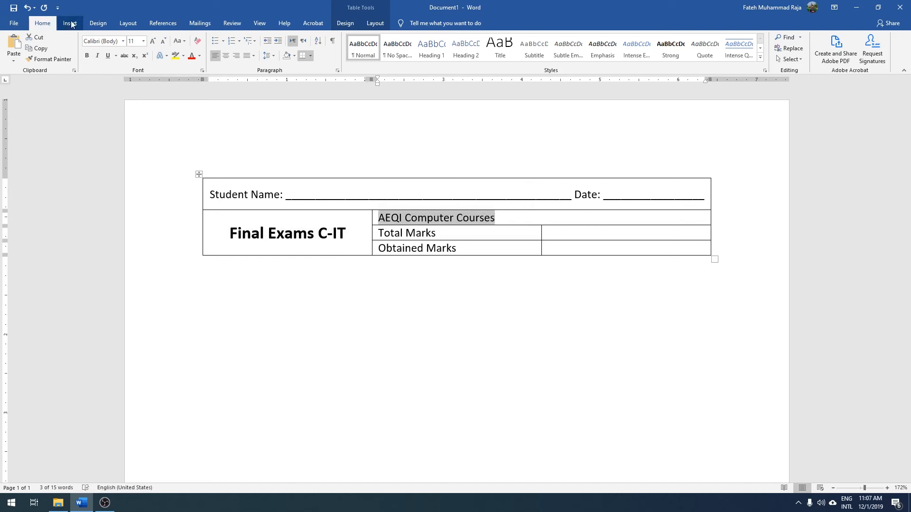
{"action": "left_click", "coordinate": [227, 56]}
{"action": "left_click", "coordinate": [225, 56]}
{"action": "left_click", "coordinate": [226, 56]}
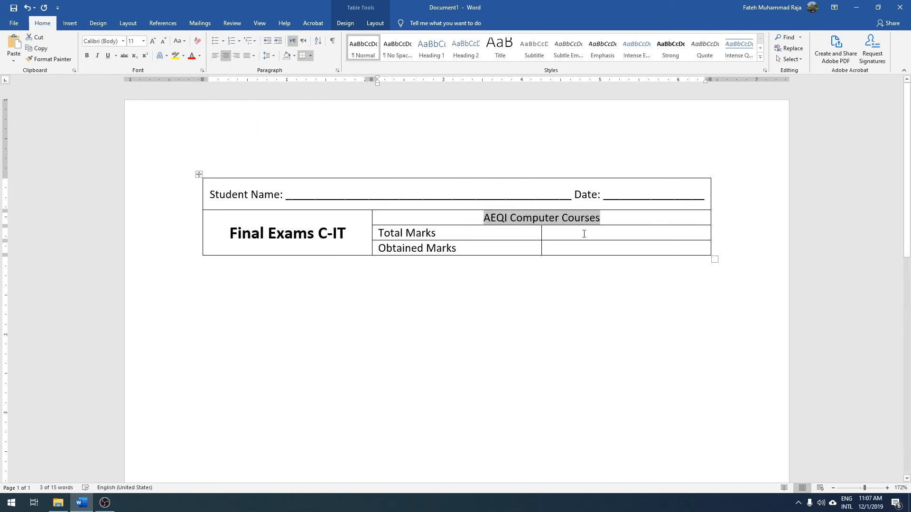
Insert a second table with 3 columns and 12 rows below the exam header table
{"action": "left_click", "coordinate": [622, 287]}
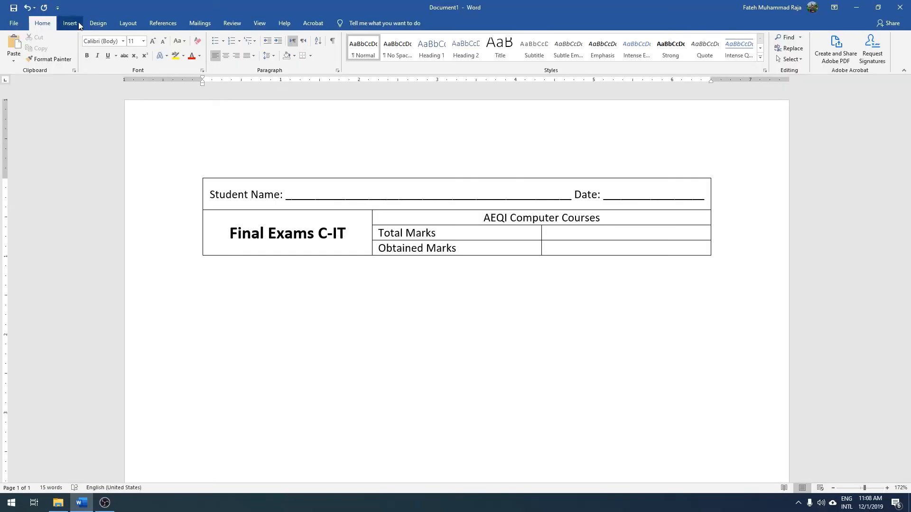
{"action": "left_click", "coordinate": [69, 23]}
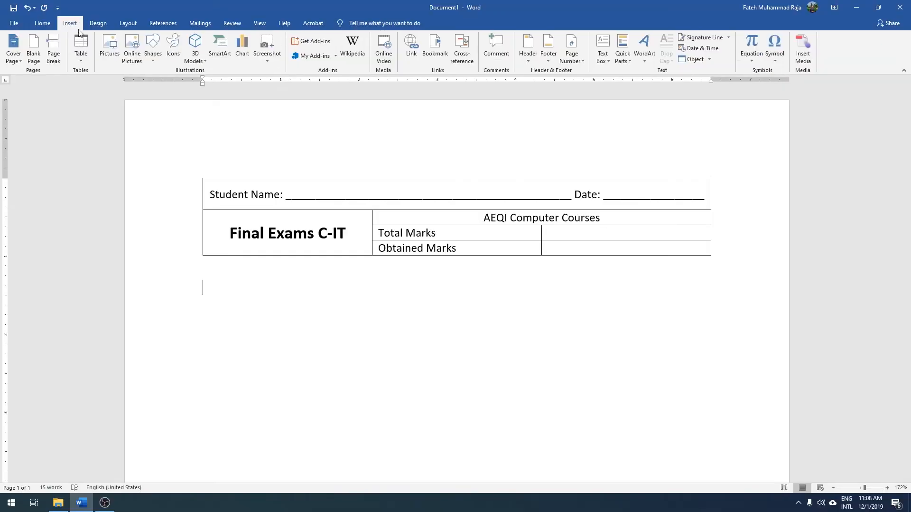
{"action": "left_click", "coordinate": [80, 59]}
{"action": "left_click", "coordinate": [100, 156]}
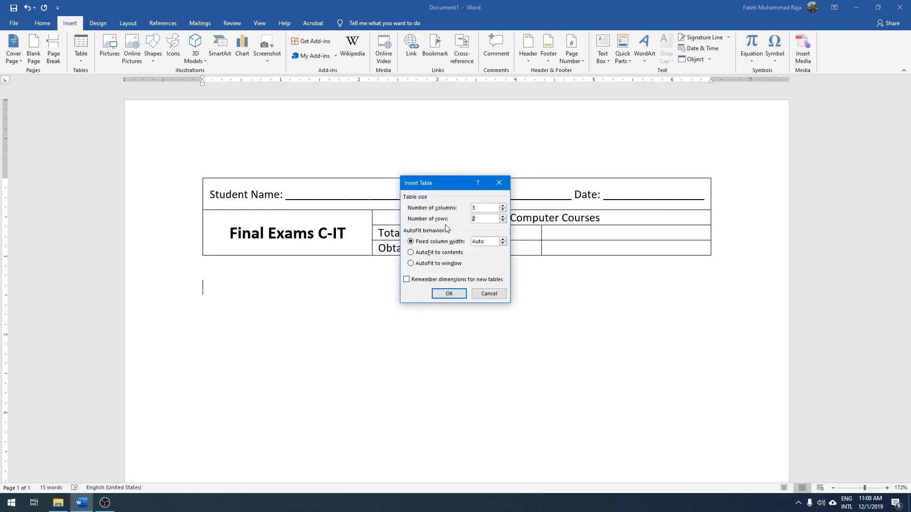
{"action": "type", "text": "12"}
{"action": "left_click", "coordinate": [449, 294]}
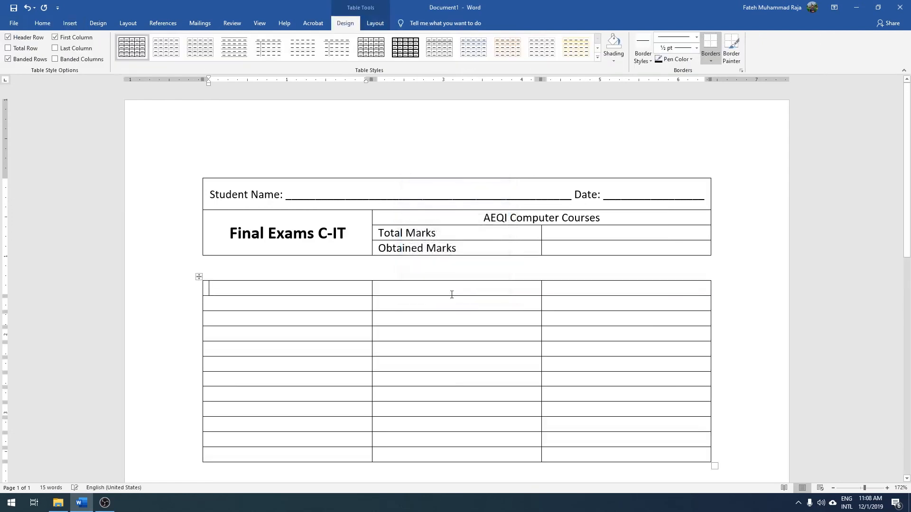
Merge the three cells of the new table's first row into one
{"action": "left_click_drag", "start_coordinate": [550, 287], "coordinate": [342, 291]}
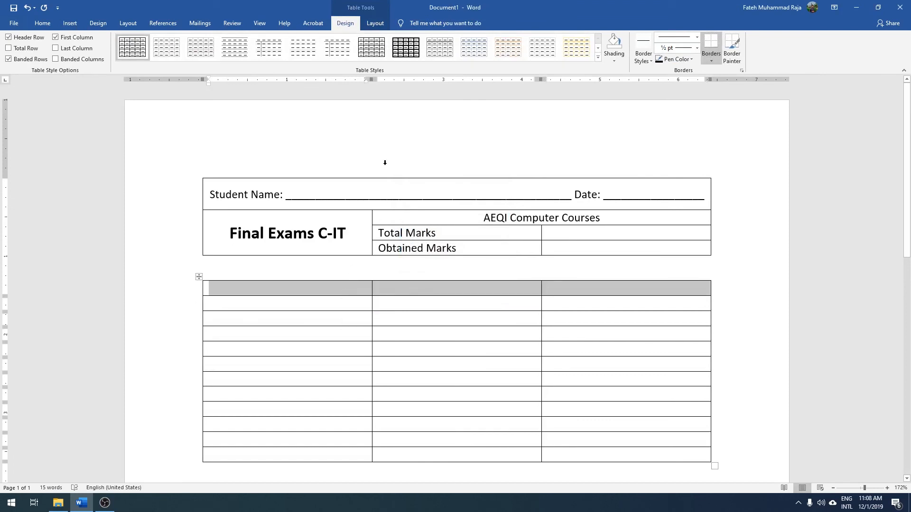
{"action": "left_click", "coordinate": [375, 23]}
{"action": "left_click", "coordinate": [251, 46]}
{"action": "left_click", "coordinate": [263, 306]}
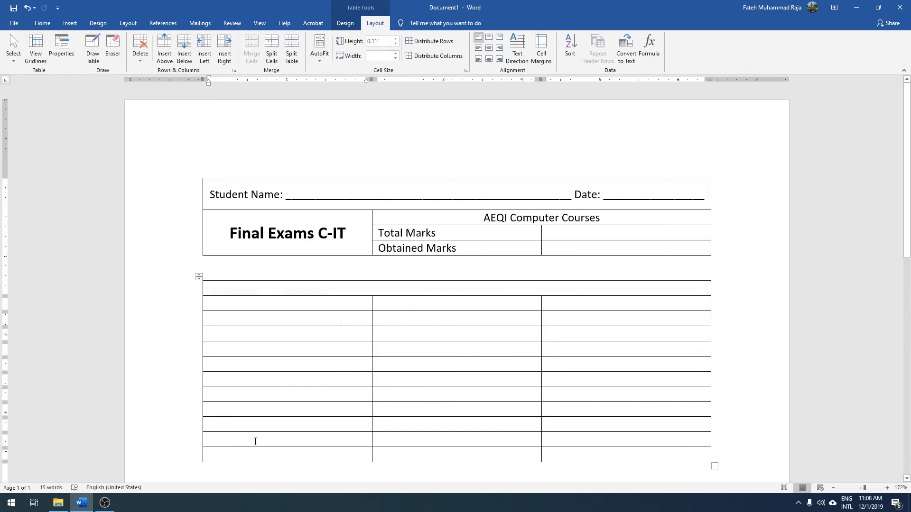
Merge the first-column cells of rows 3 to 12 in vertical pairs, making five double-height cells
{"action": "left_click_drag", "start_coordinate": [275, 443], "coordinate": [276, 452]}
{"action": "right_click", "coordinate": [276, 452]}
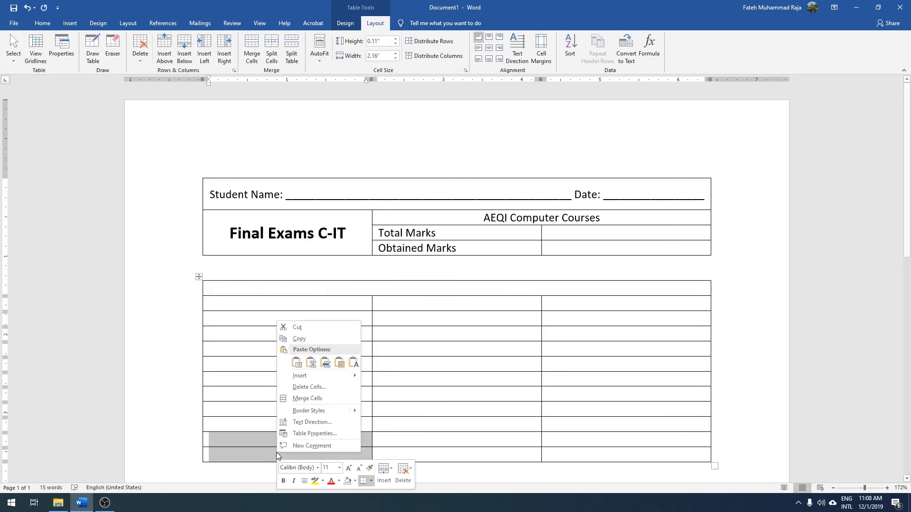
{"action": "left_click", "coordinate": [315, 398]}
{"action": "left_click_drag", "start_coordinate": [245, 416], "coordinate": [246, 427]}
{"action": "right_click", "coordinate": [246, 427]}
{"action": "left_click", "coordinate": [282, 382]}
{"action": "left_click_drag", "start_coordinate": [245, 383], "coordinate": [246, 393]}
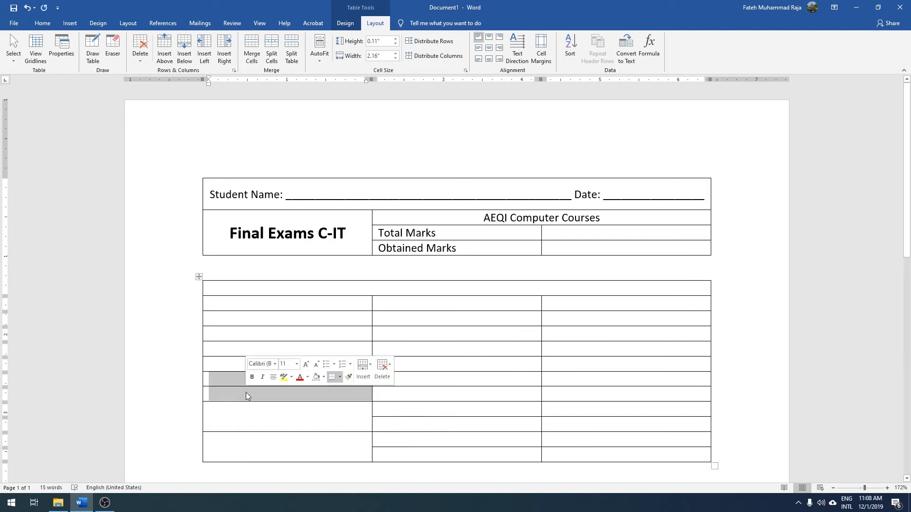
{"action": "right_click", "coordinate": [246, 394]}
{"action": "left_click", "coordinate": [282, 341]}
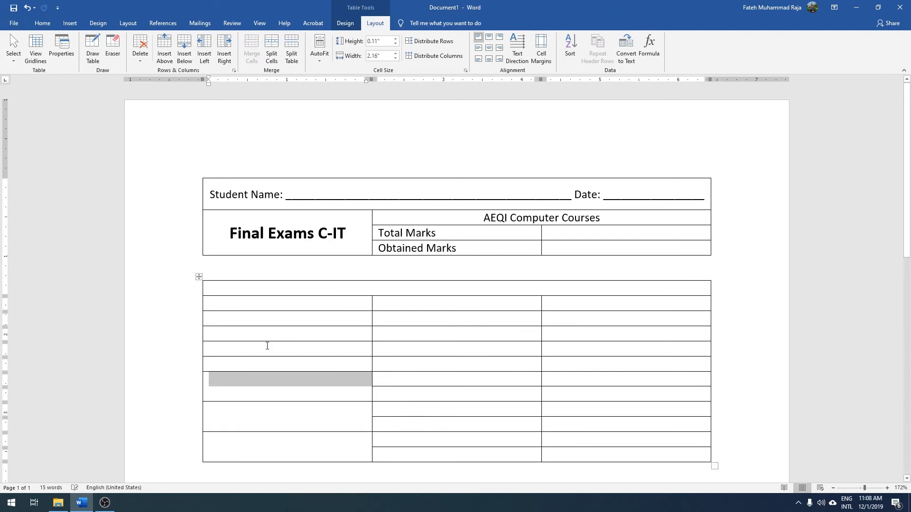
{"action": "left_click_drag", "start_coordinate": [266, 345], "coordinate": [270, 360]}
{"action": "right_click", "coordinate": [271, 364]}
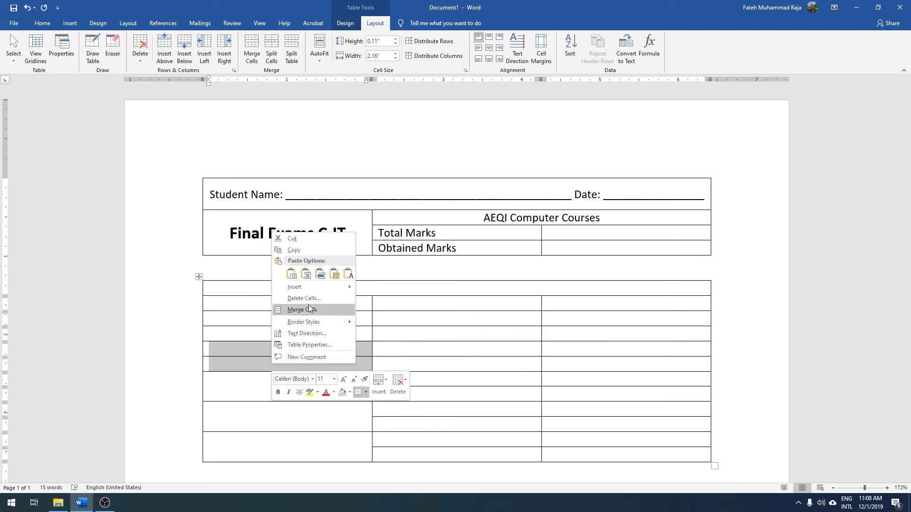
{"action": "left_click", "coordinate": [302, 310]}
{"action": "left_click_drag", "start_coordinate": [273, 322], "coordinate": [274, 332]}
{"action": "right_click", "coordinate": [276, 332]}
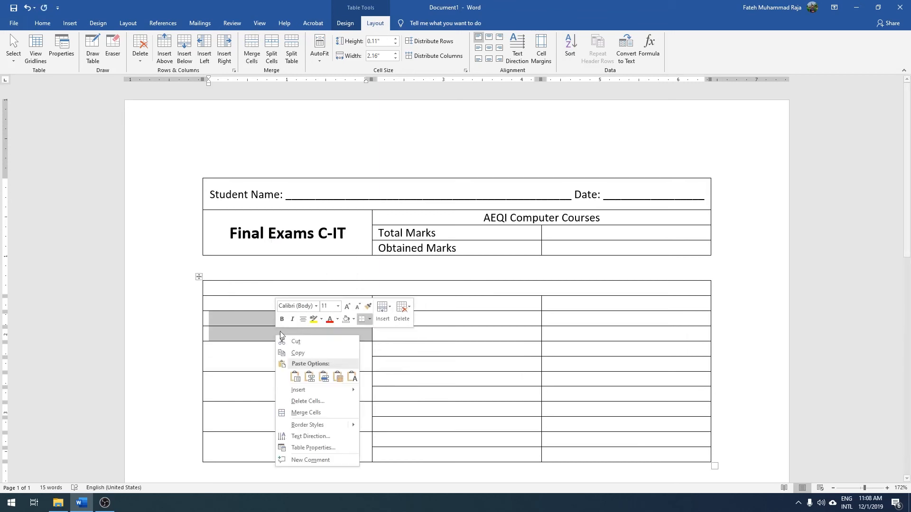
{"action": "left_click", "coordinate": [306, 413]}
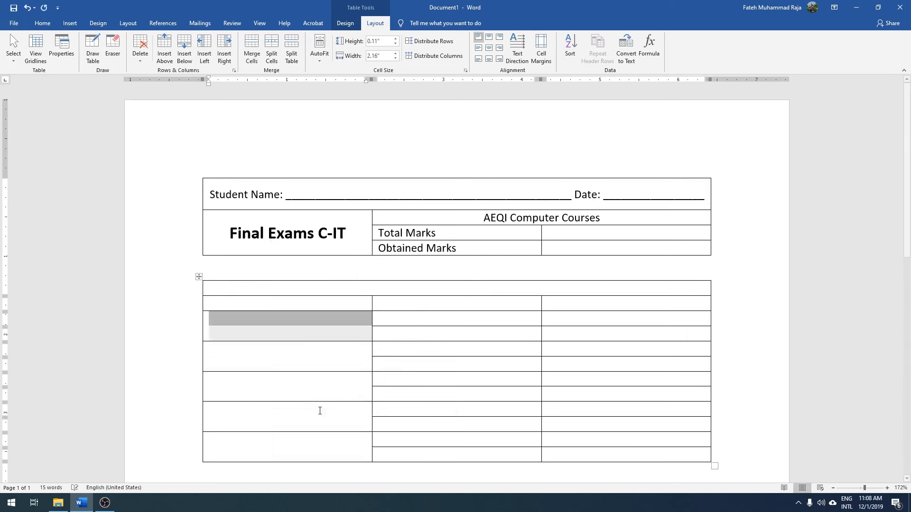
Narrow the lower table's first column to a slim strip and its second column to about 1.5"
{"action": "left_click_drag", "start_coordinate": [371, 334], "coordinate": [231, 336]}
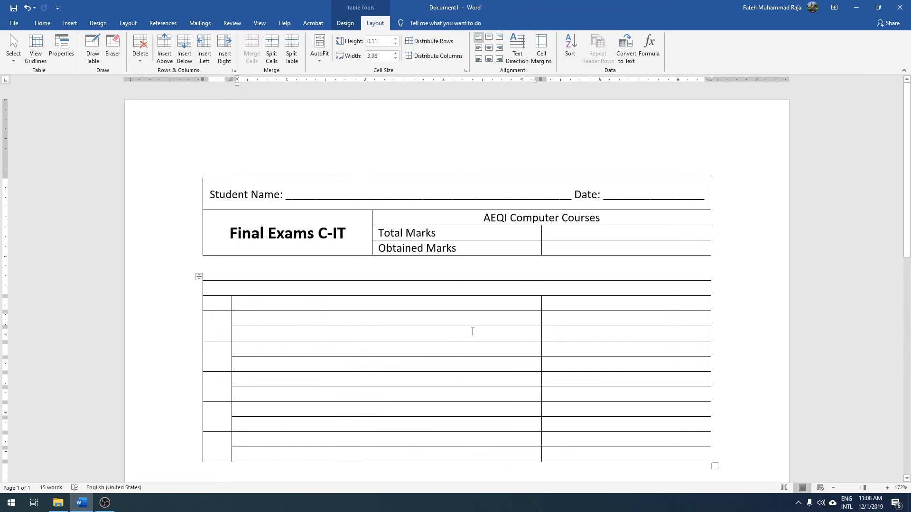
{"action": "left_click_drag", "start_coordinate": [542, 334], "coordinate": [350, 343]}
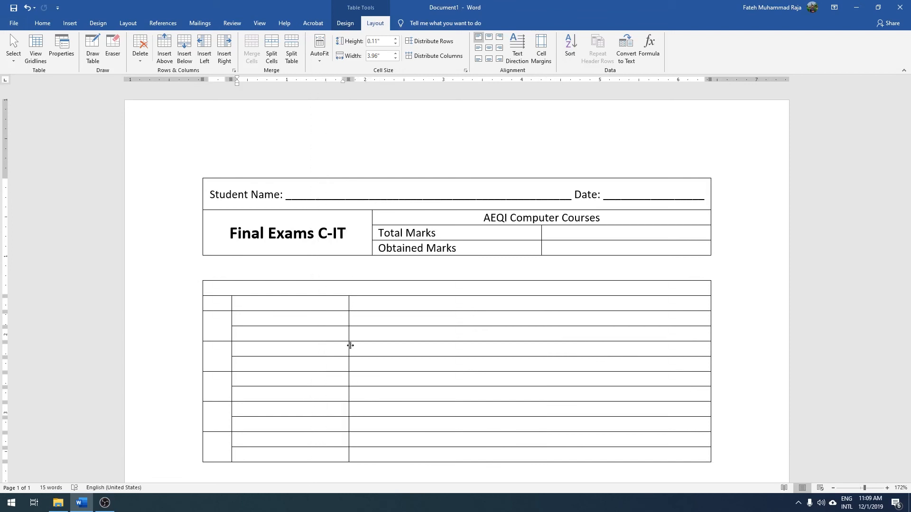
Merge the second-column cells of rows 3 to 12 in vertical pairs to match the first column
{"action": "left_click_drag", "start_coordinate": [285, 321], "coordinate": [264, 455]}
{"action": "right_click", "coordinate": [285, 334]}
{"action": "left_click", "coordinate": [328, 408]}
{"action": "right_click", "coordinate": [272, 370]}
{"action": "left_click", "coordinate": [306, 322]}
{"action": "right_click", "coordinate": [278, 392]}
{"action": "left_click", "coordinate": [320, 339]}
{"action": "right_click", "coordinate": [277, 429]}
{"action": "left_click", "coordinate": [315, 382]}
{"action": "right_click", "coordinate": [265, 455]}
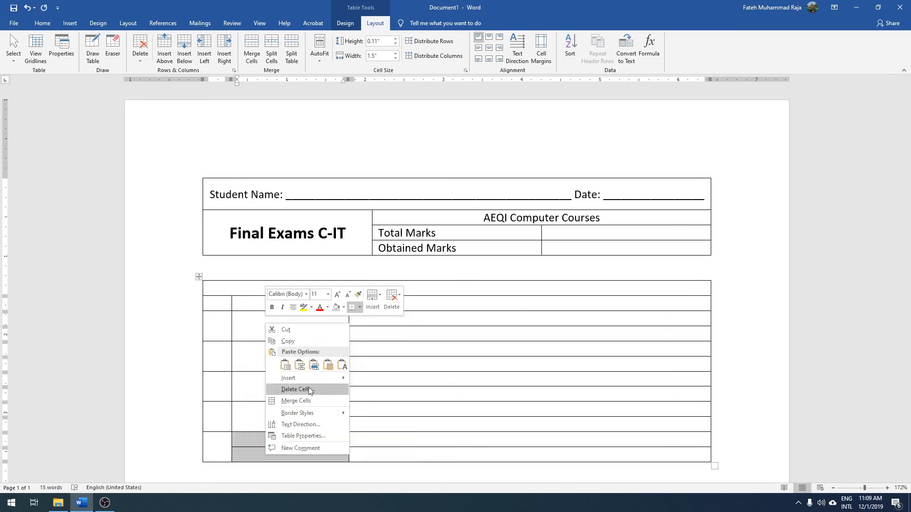
{"action": "left_click", "coordinate": [317, 400]}
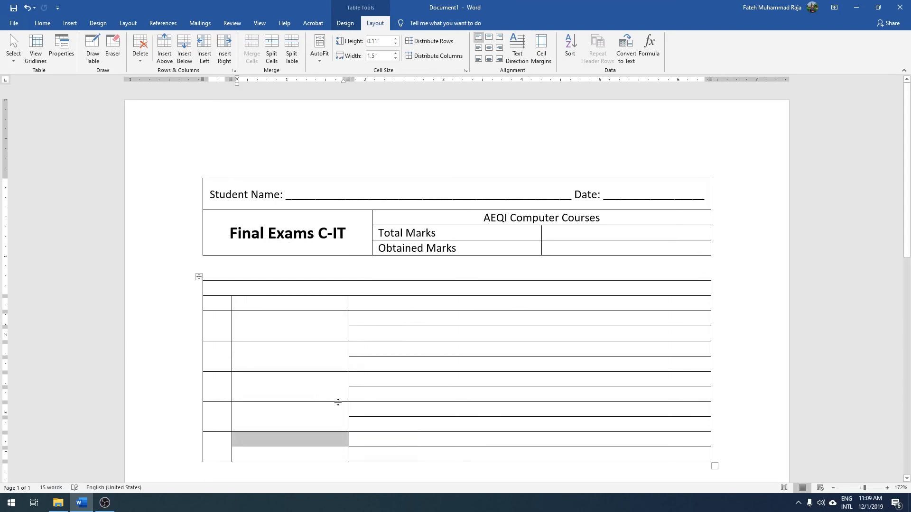
Enter "Inspection Sheet" in the lower table's merged first row, with "Sr." and "Subject" in the first two cells below it
{"action": "left_click", "coordinate": [437, 289]}
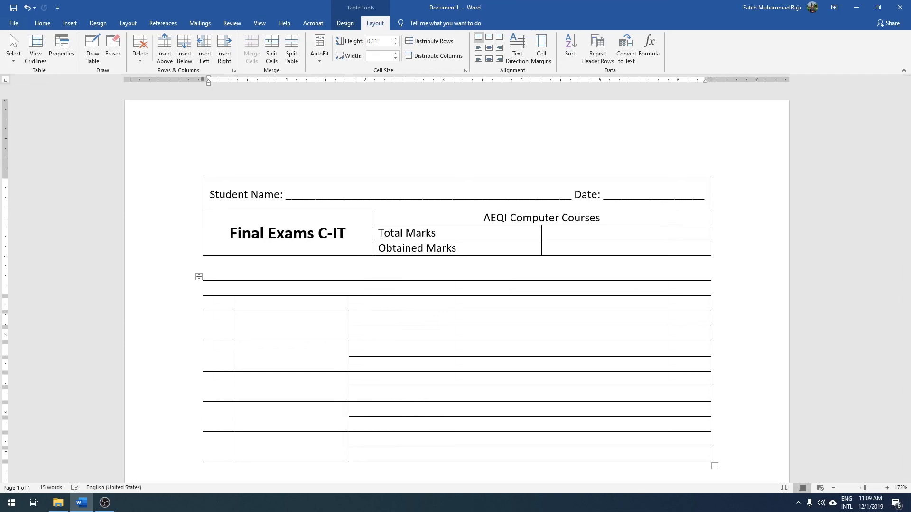
{"action": "type", "text": "Inspection Sheet"}
{"action": "key", "text": "Tab"}
{"action": "type", "text": "Sr."}
{"action": "key", "text": "Tab"}
{"action": "type", "text": "Subject"}
Centre "Inspection Sheet", "Sr." and "Subject" horizontally and vertically in their cells
{"action": "mouse_move", "coordinate": [209, 288]}
{"action": "left_mouse_down"}
{"action": "mouse_move", "coordinate": [290, 289]}
{"action": "mouse_move", "coordinate": [210, 305]}
{"action": "left_mouse_up"}
{"action": "left_click", "coordinate": [489, 47]}
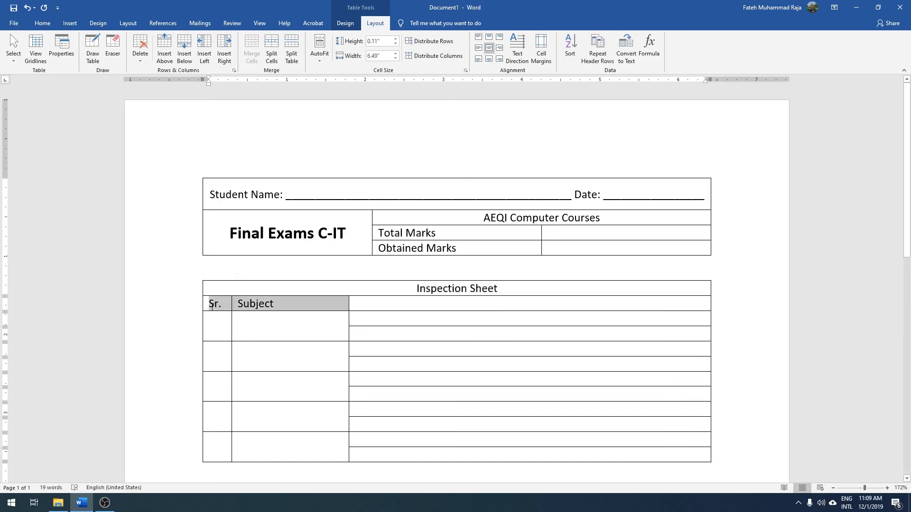
{"action": "left_click", "coordinate": [488, 47]}
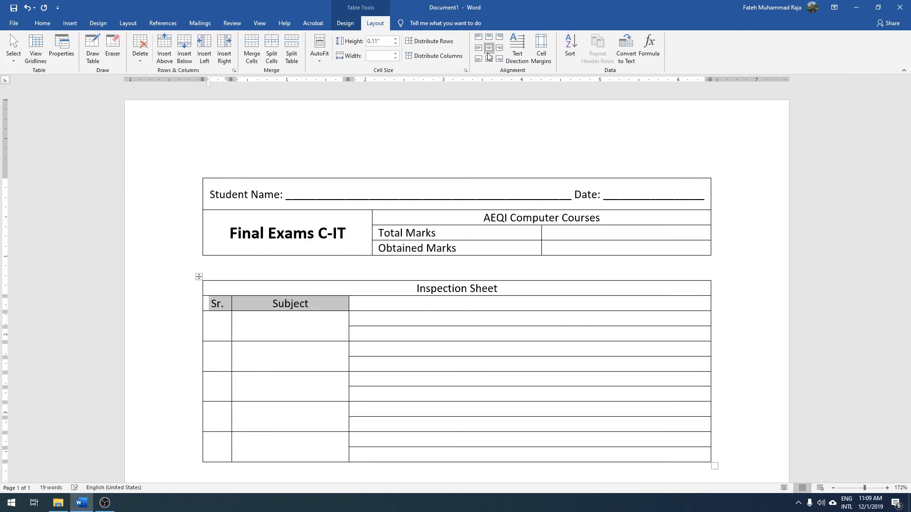
Shade the "Inspection Sheet" title row black
{"action": "left_click_drag", "start_coordinate": [511, 290], "coordinate": [386, 288]}
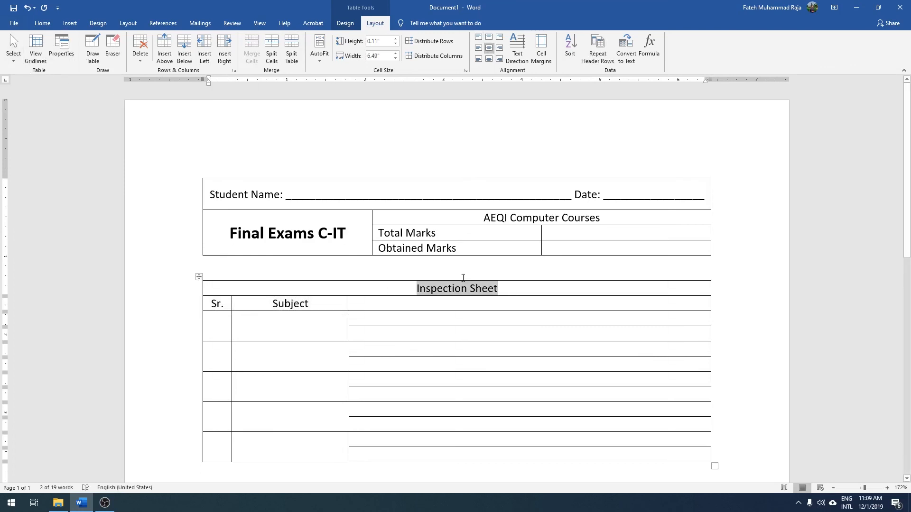
{"action": "left_click", "coordinate": [42, 23]}
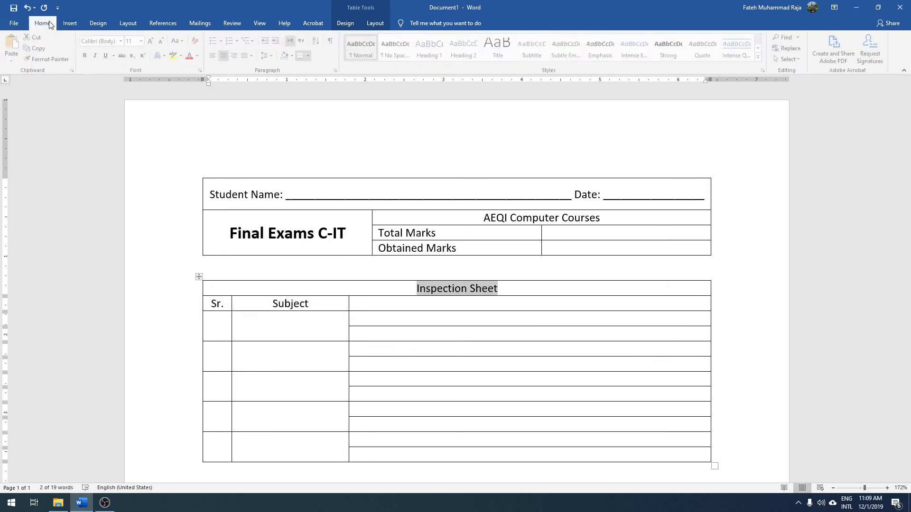
{"action": "left_click", "coordinate": [293, 55]}
{"action": "left_click", "coordinate": [294, 77]}
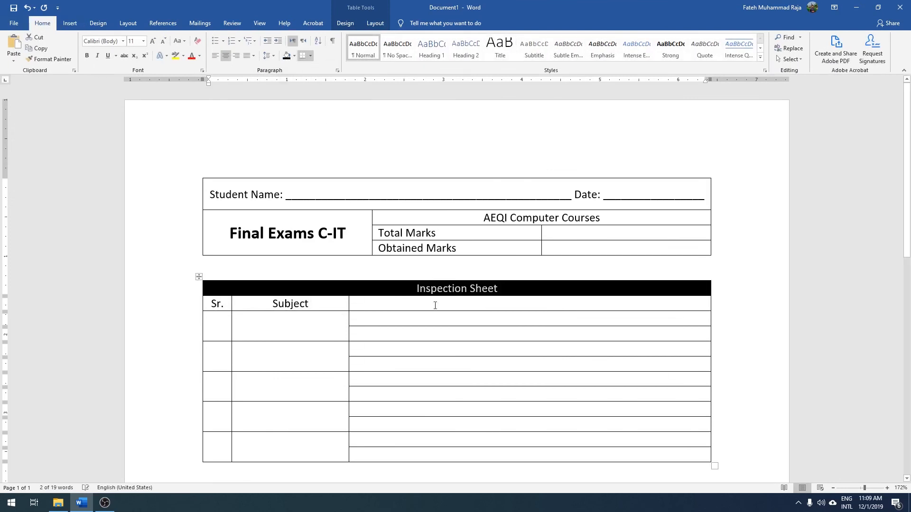
{"action": "left_click", "coordinate": [473, 346]}
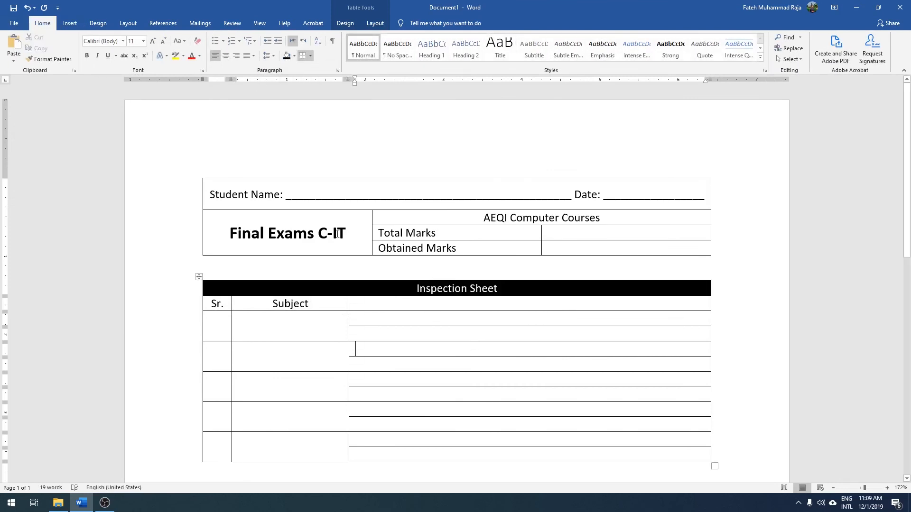
Apply a green list table style with a solid header row and banded rows to the whole inspection table
{"action": "left_click", "coordinate": [199, 277]}
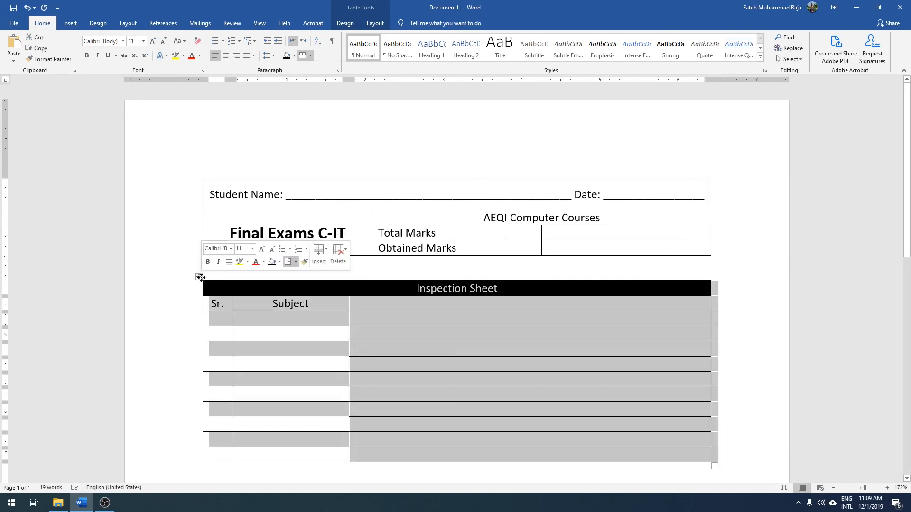
{"action": "left_click", "coordinate": [345, 23]}
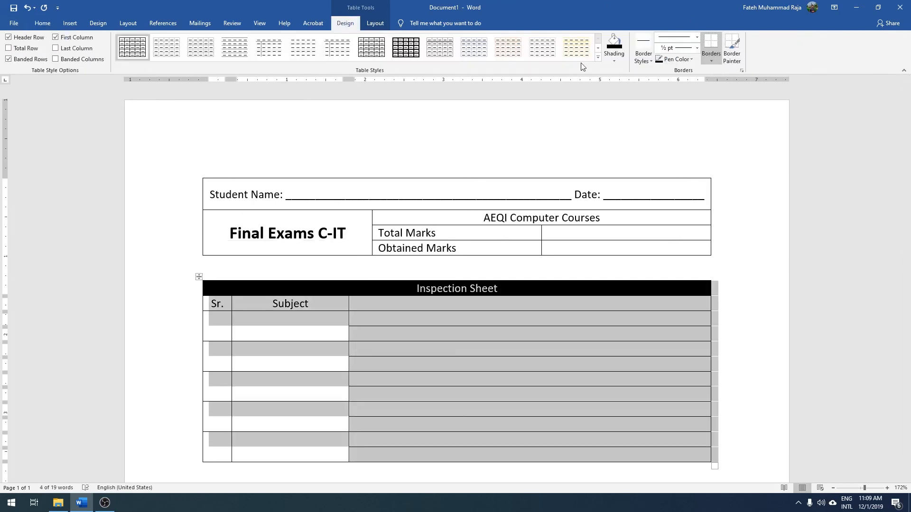
{"action": "left_click", "coordinate": [598, 56]}
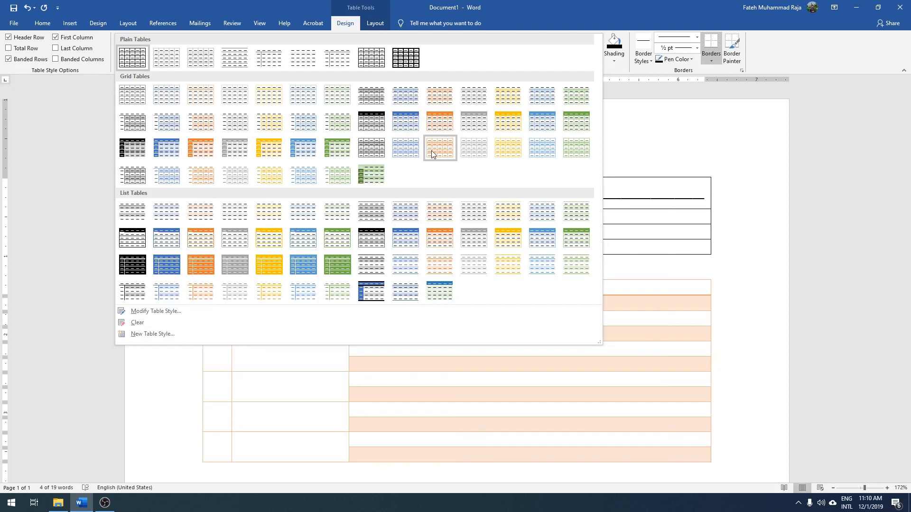
{"action": "left_click", "coordinate": [576, 238]}
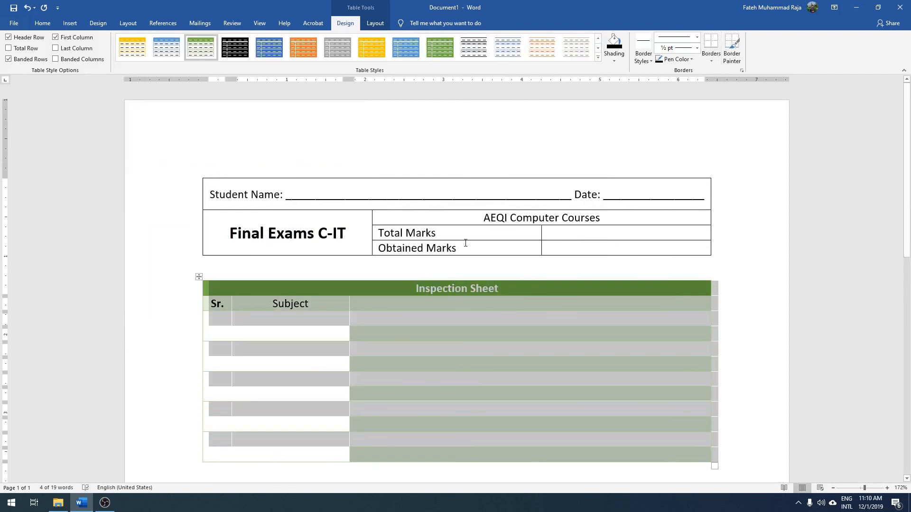
Apply a matching green grid table style with a solid header row to the whole exam header table
{"action": "left_click", "coordinate": [265, 194]}
{"action": "left_click", "coordinate": [199, 174]}
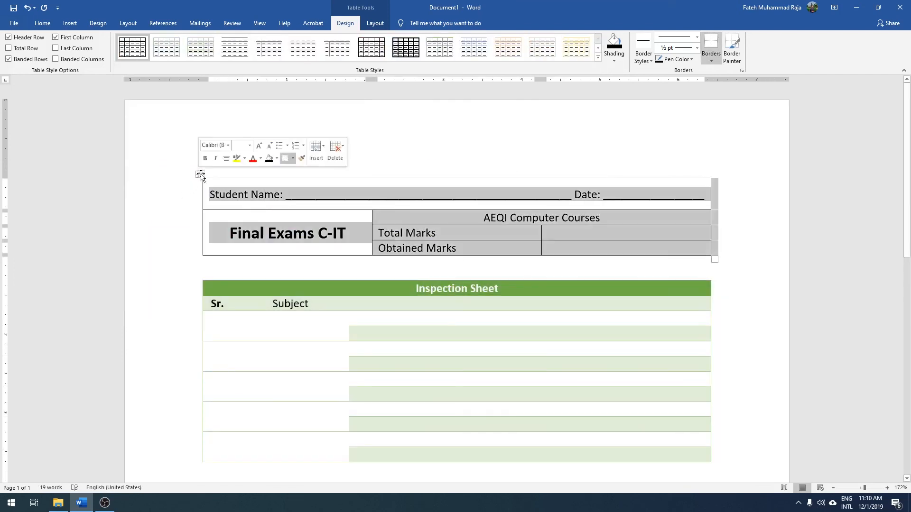
{"action": "left_click", "coordinate": [597, 58]}
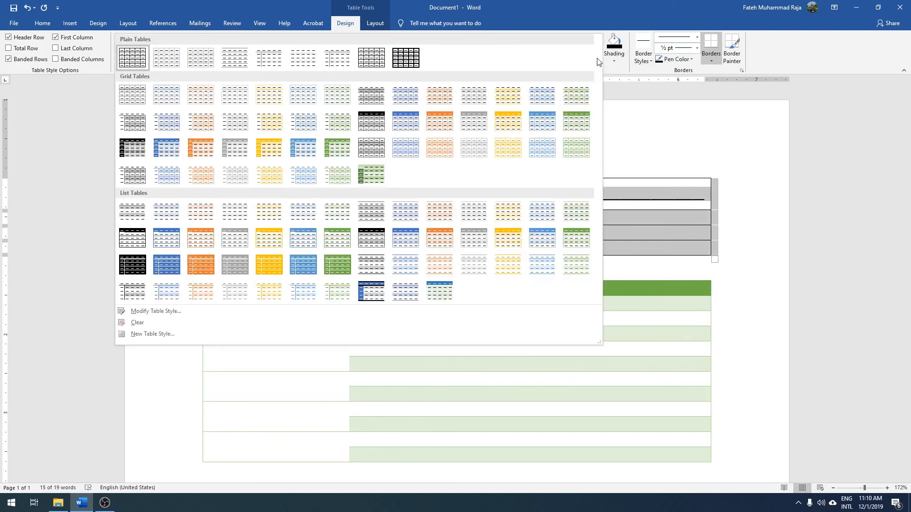
{"action": "left_click", "coordinate": [571, 119]}
{"action": "left_click", "coordinate": [516, 295]}
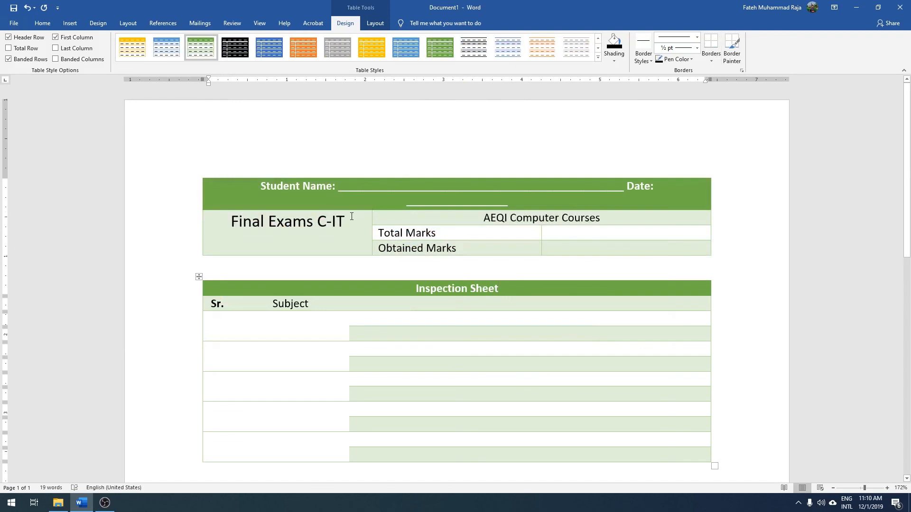
Centre "Final Exams C-IT" horizontally and vertically in its merged cell again
{"action": "left_click_drag", "start_coordinate": [356, 221], "coordinate": [228, 223]}
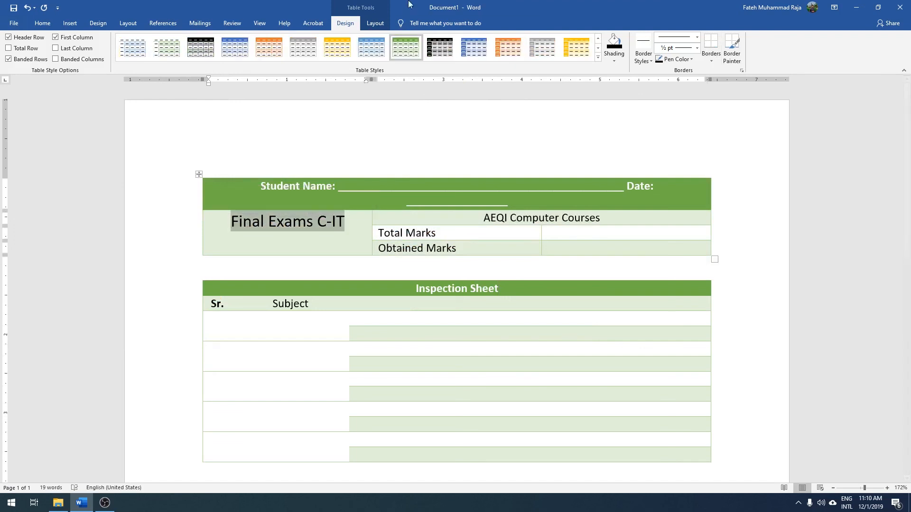
{"action": "left_click", "coordinate": [379, 21]}
{"action": "left_click", "coordinate": [488, 48]}
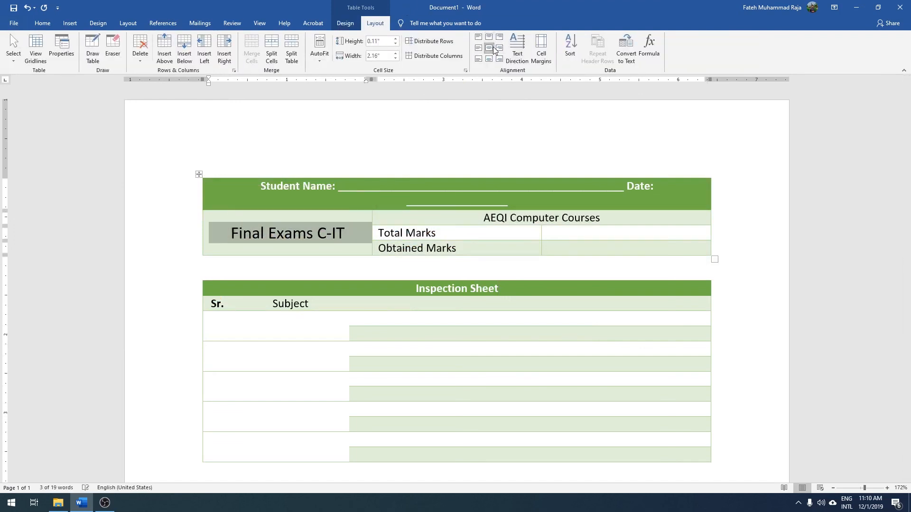
{"action": "left_click", "coordinate": [407, 201]}
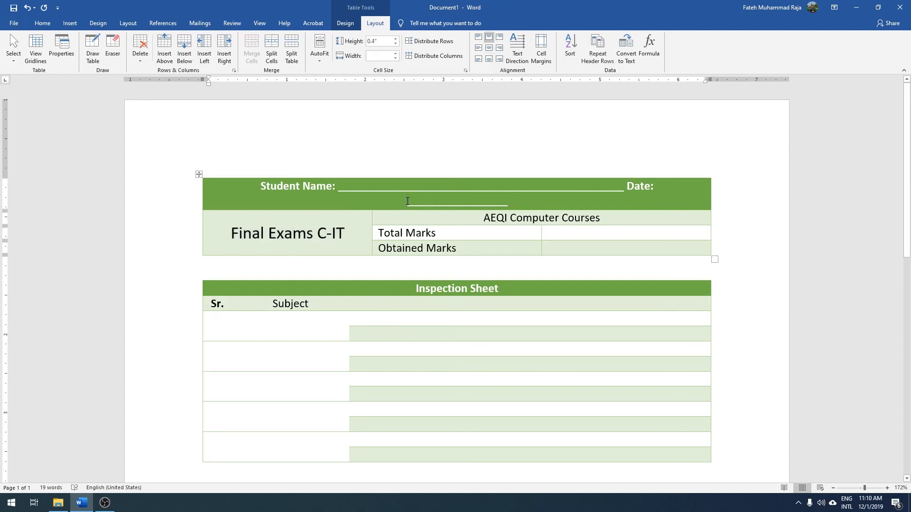
Delete the space after "Date:" in the exam header row and centre the Student Name and Date line horizontally and vertically
{"action": "key", "text": "BackSpace"}
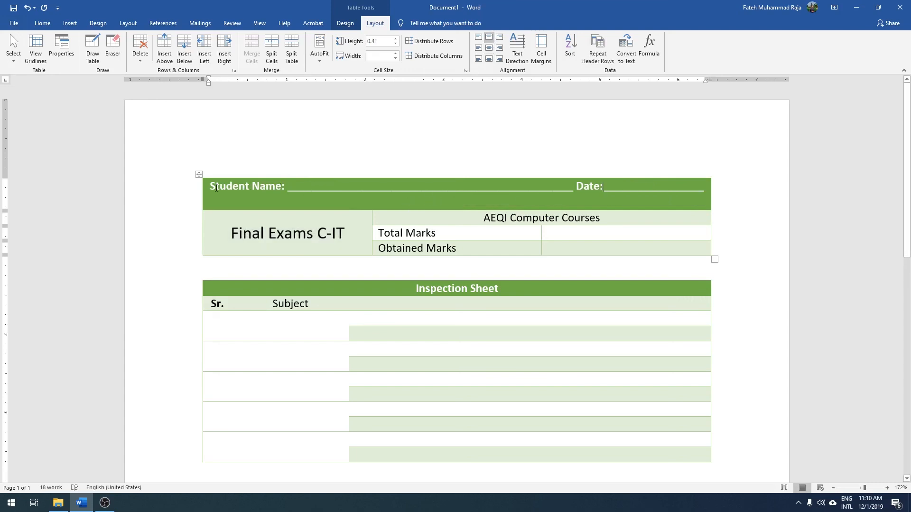
{"action": "left_click_drag", "start_coordinate": [211, 187], "coordinate": [704, 187]}
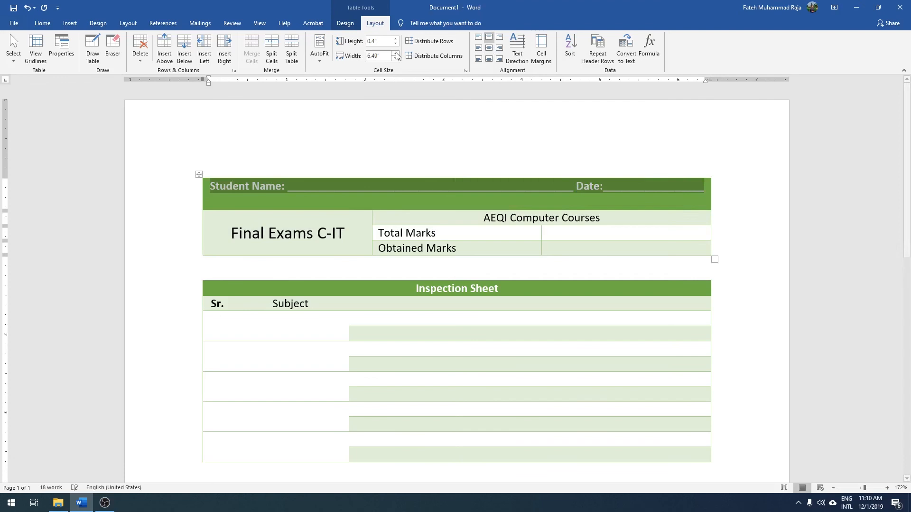
{"action": "left_click", "coordinate": [489, 48]}
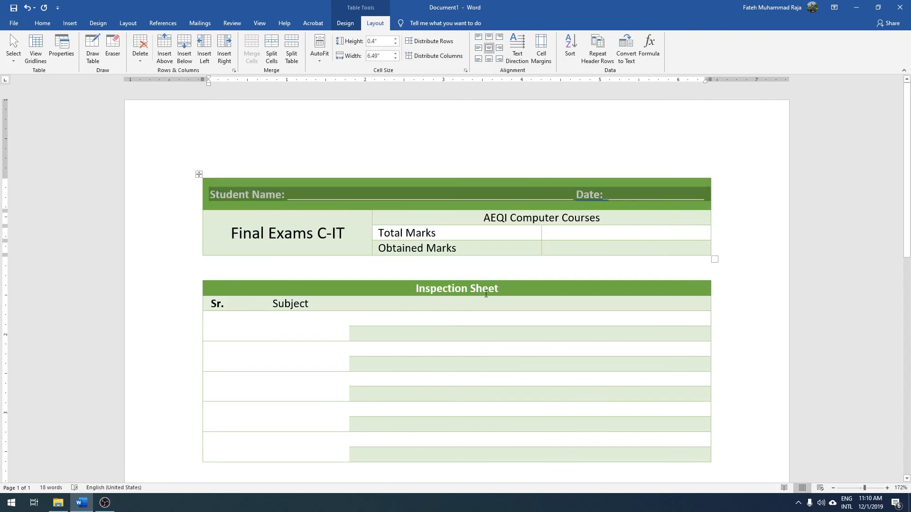
Accept the suggested "Date: _" spacing correction and shorten the date blank so the header text fits on one line
{"action": "left_click", "coordinate": [536, 264]}
{"action": "right_click", "coordinate": [598, 194]}
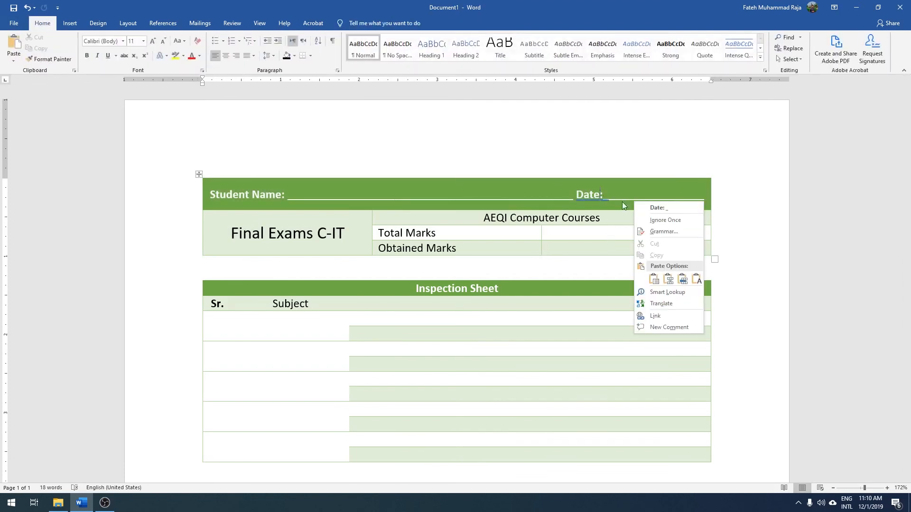
{"action": "left_click", "coordinate": [659, 208]}
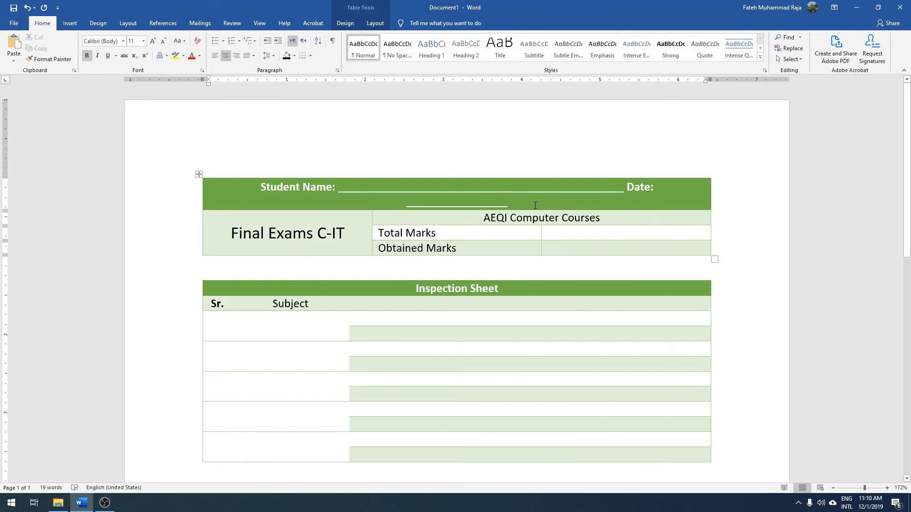
{"action": "key", "text": "BackSpace"}
{"action": "key", "text": "BackSpace"}
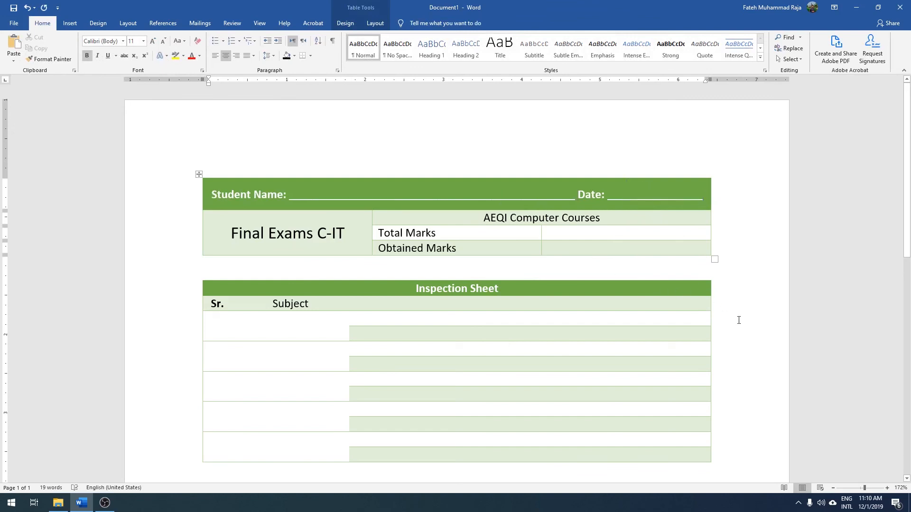
{"action": "left_click", "coordinate": [738, 320]}
{"action": "left_click", "coordinate": [661, 397]}
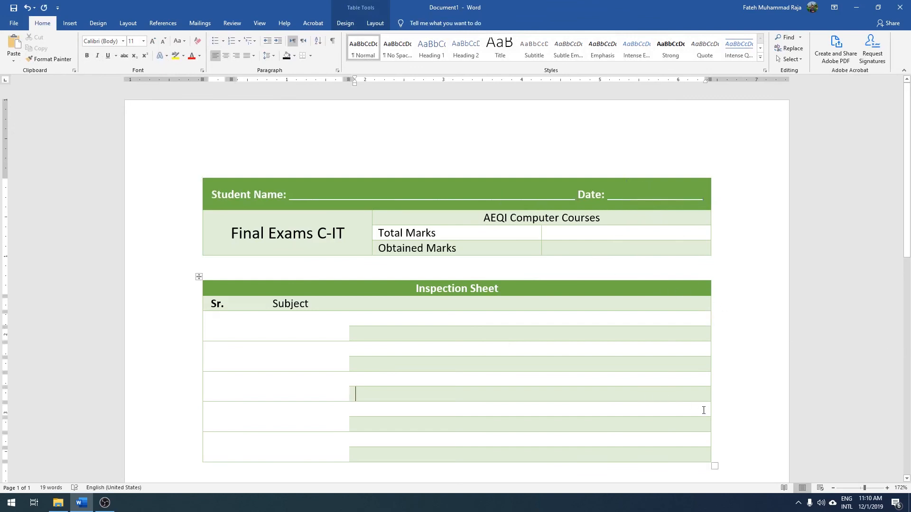